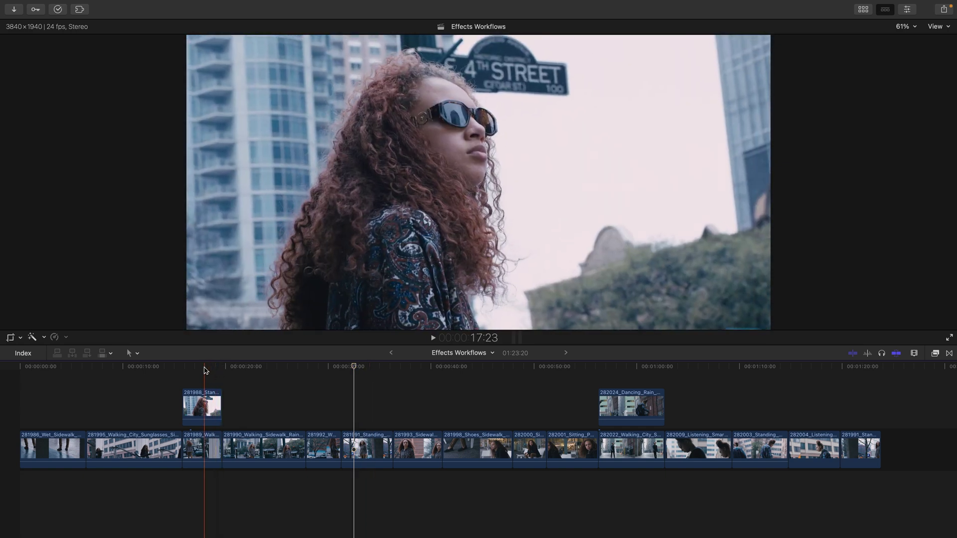
Select the sunglasses connected clip at 281988 and open its video properties in the Inspector
left_click(200, 367)
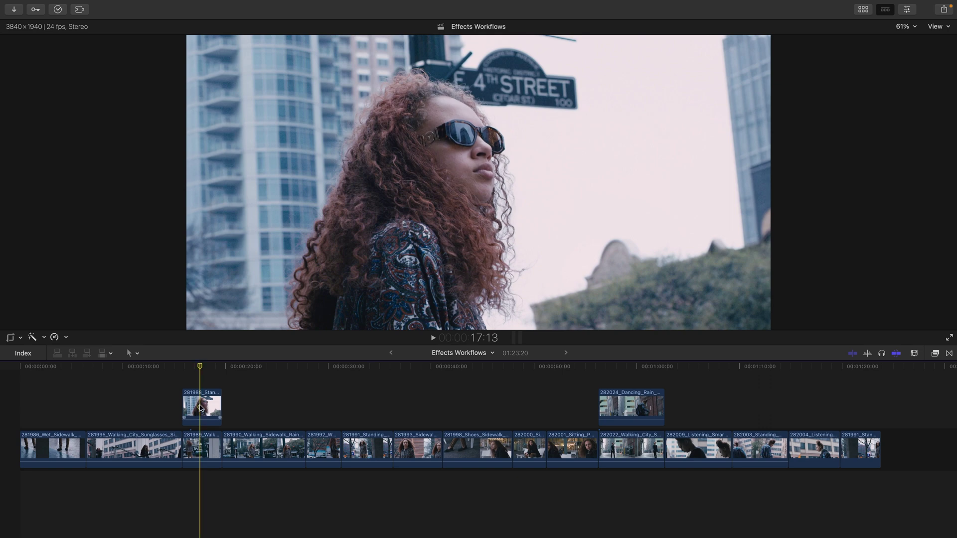
left_click(203, 406)
key("super+4")
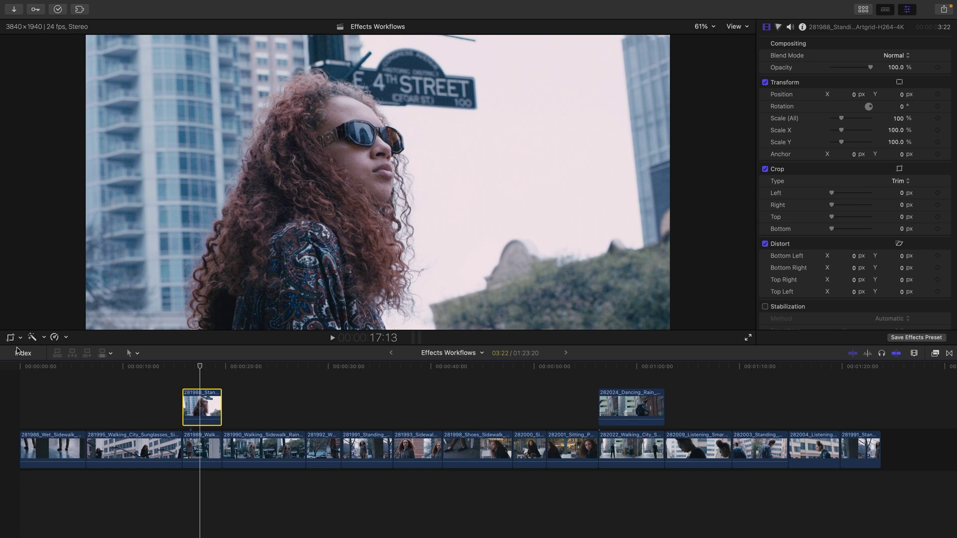
Show on-screen Transform handles and set the viewer zoom to 50%
left_click(25, 332)
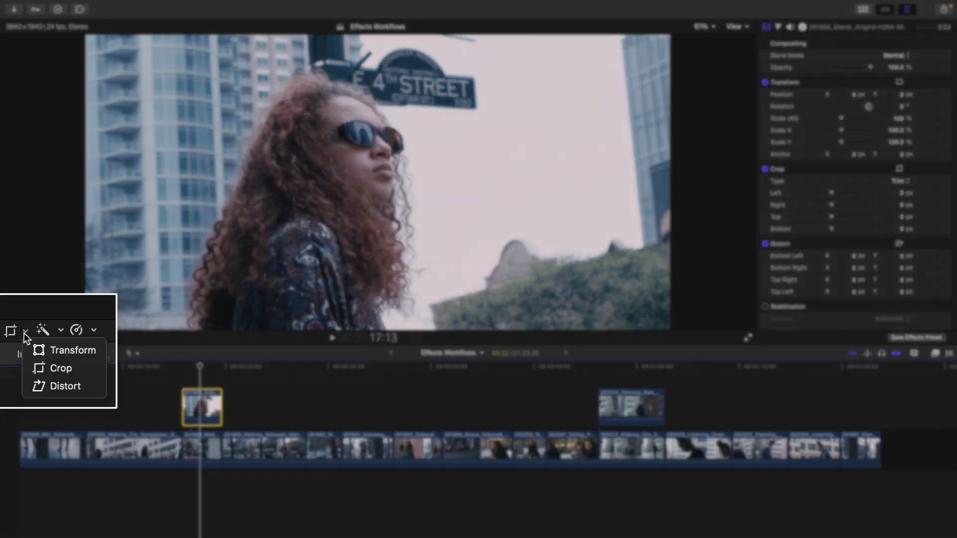
left_click(53, 350)
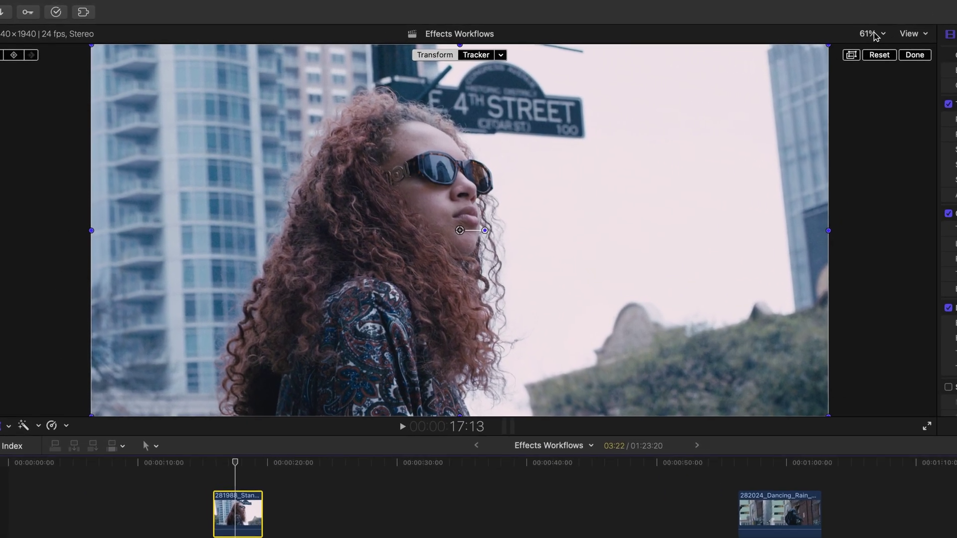
left_click(703, 27)
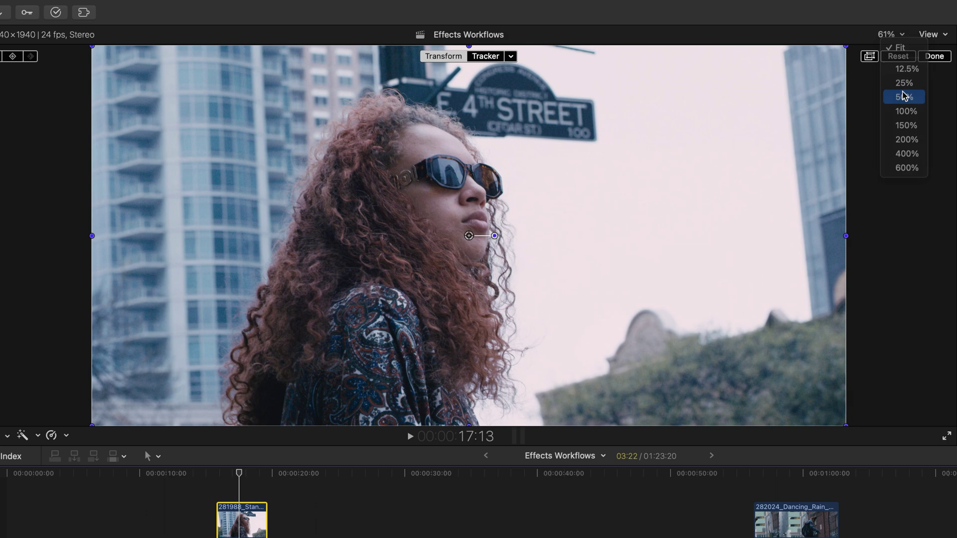
left_click(905, 96)
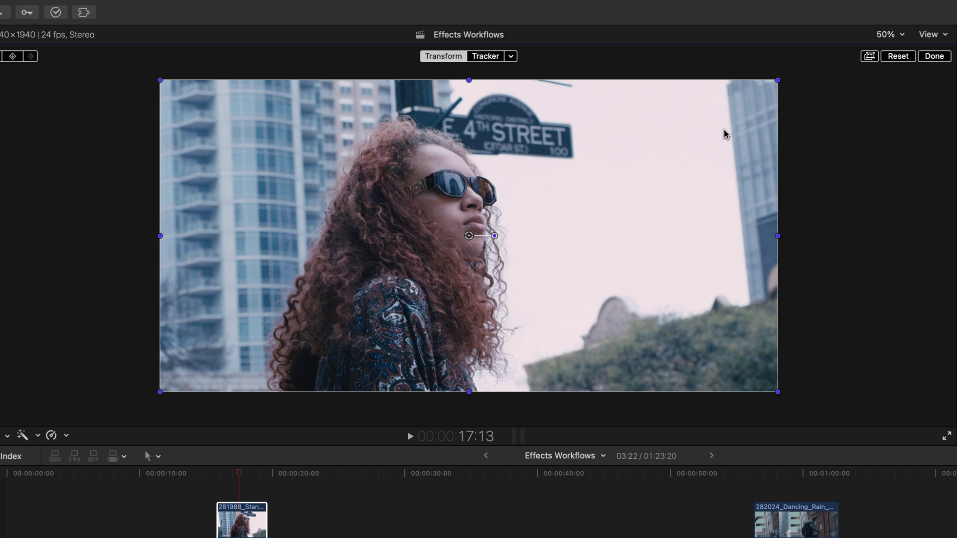
Try resizing the clip's width and height, then undo both changes
mouse_move(777, 80)
left_mouse_down()
mouse_move(683, 117)
mouse_move(778, 80)
left_mouse_up()
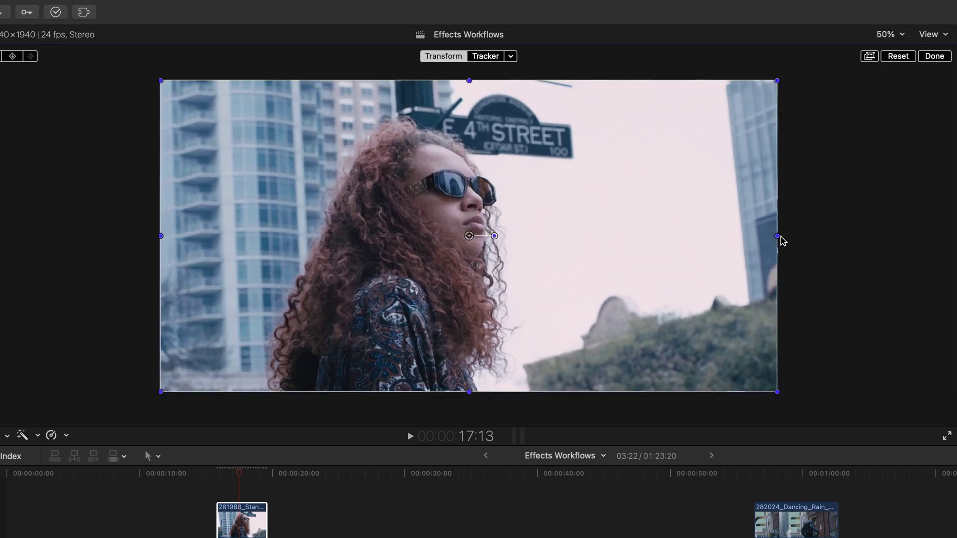
left_click_drag(778, 237, 725, 227)
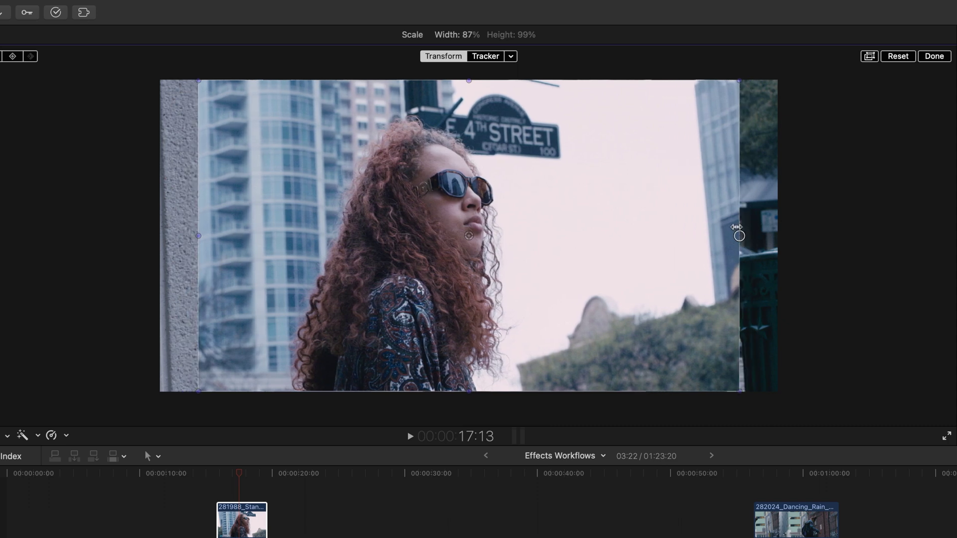
left_click_drag(725, 227, 778, 224)
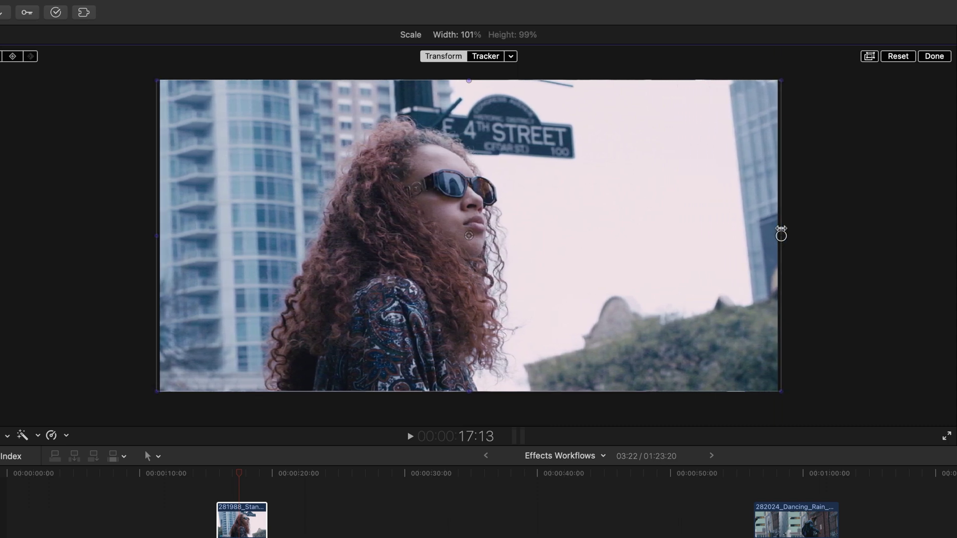
mouse_move(469, 81)
left_mouse_down()
mouse_move(475, 62)
mouse_move(469, 79)
left_mouse_up()
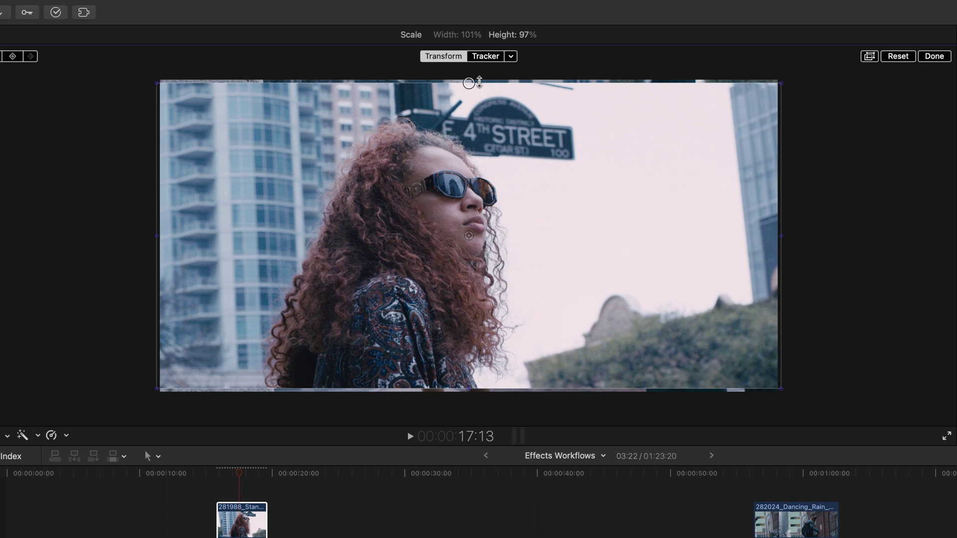
key("super+z")
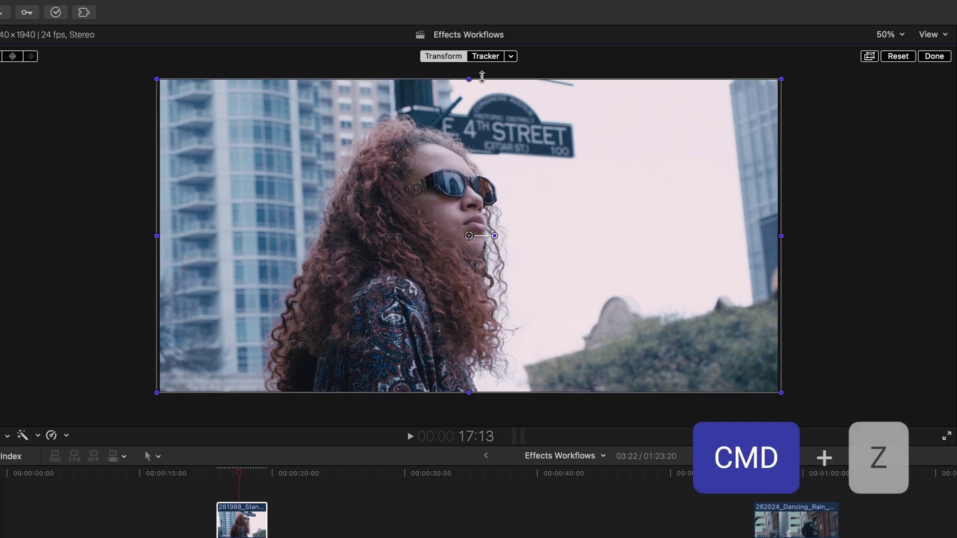
key("super+z")
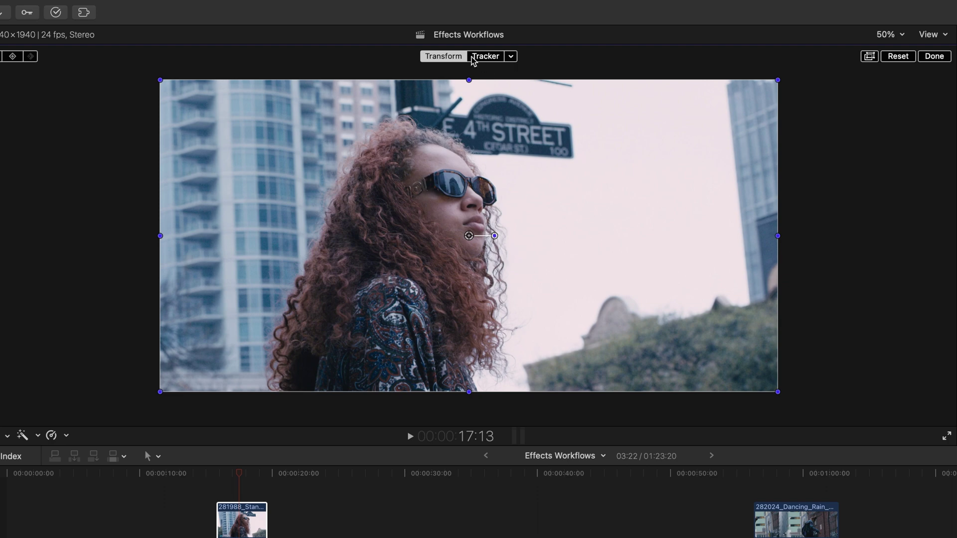
Shift-drag the sunglasses clip horizontally left to about X −736.4 px
left_click_drag(469, 235, 476, 242)
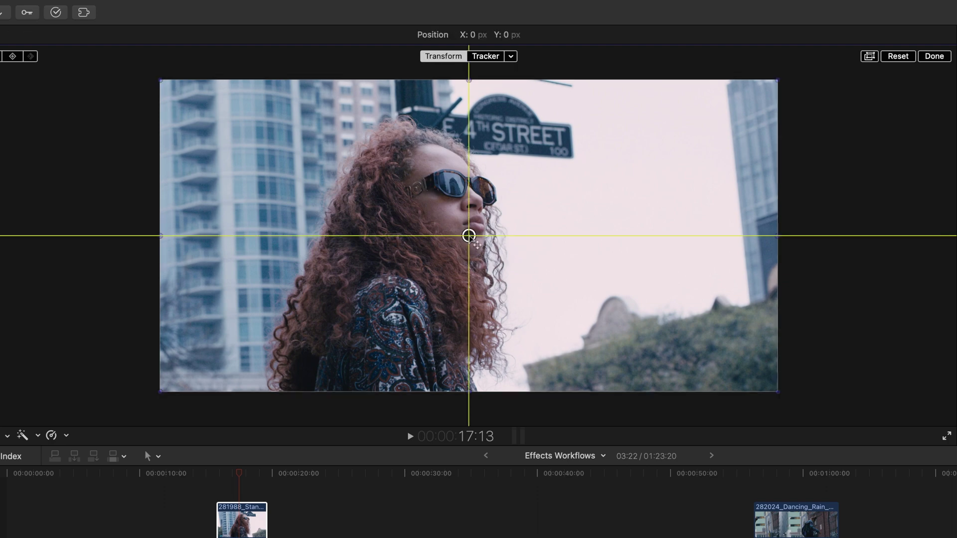
key("shift")
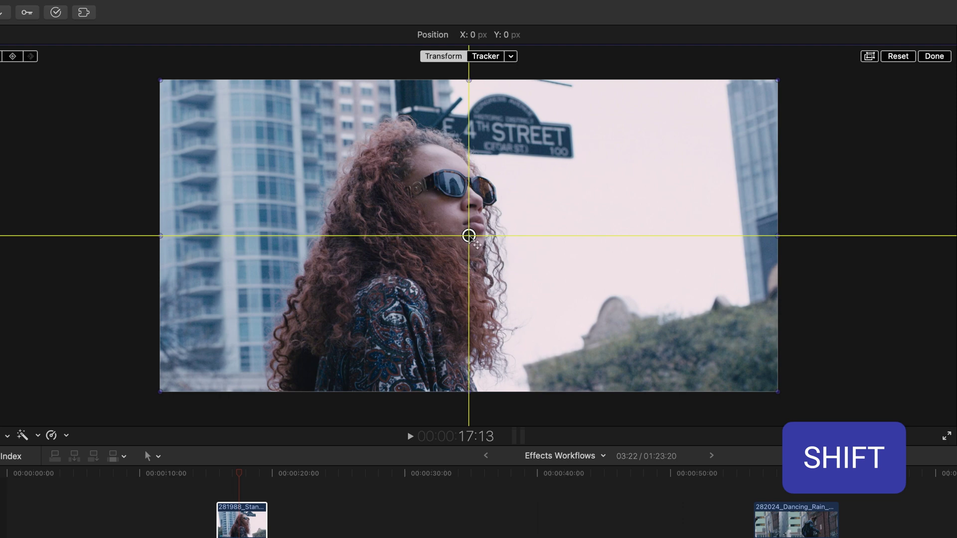
left_click_drag(469, 236, 350, 237)
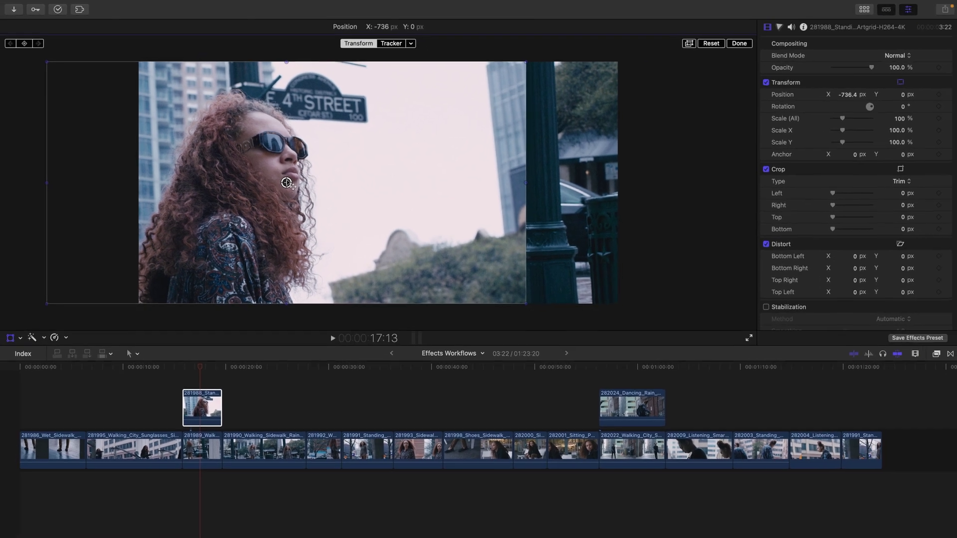
Slide the walking clip right, then level the sunglasses clip's trial rotation back to 0°
left_click(202, 446)
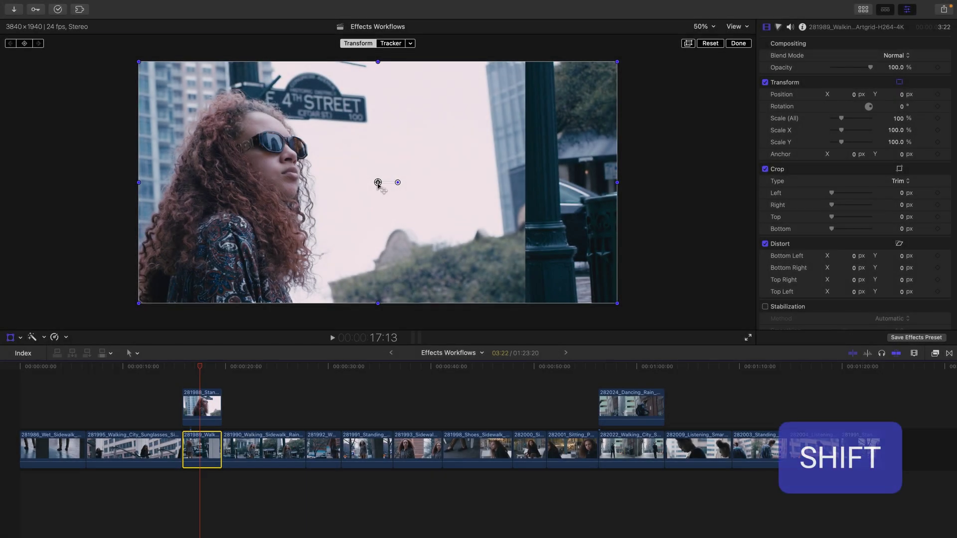
left_click_drag(378, 183, 533, 183)
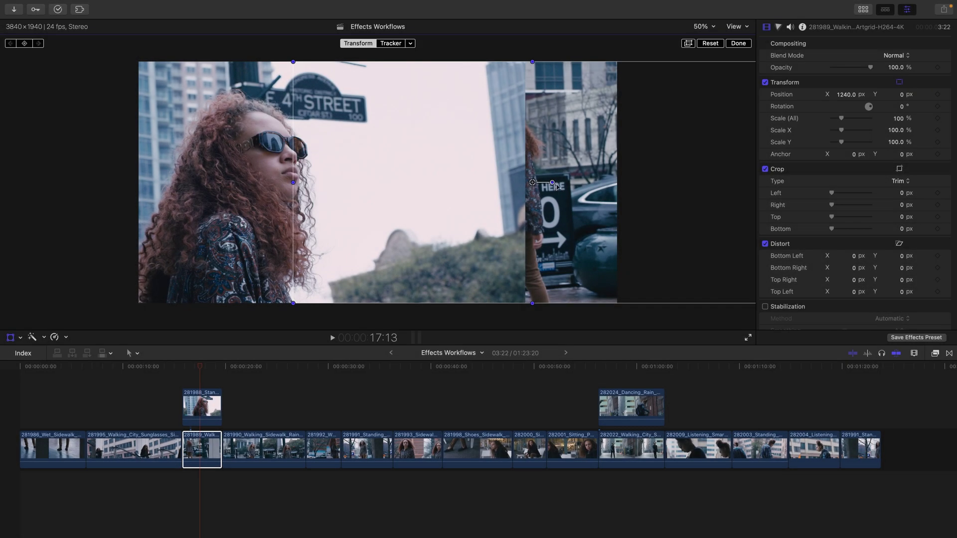
left_click(269, 170)
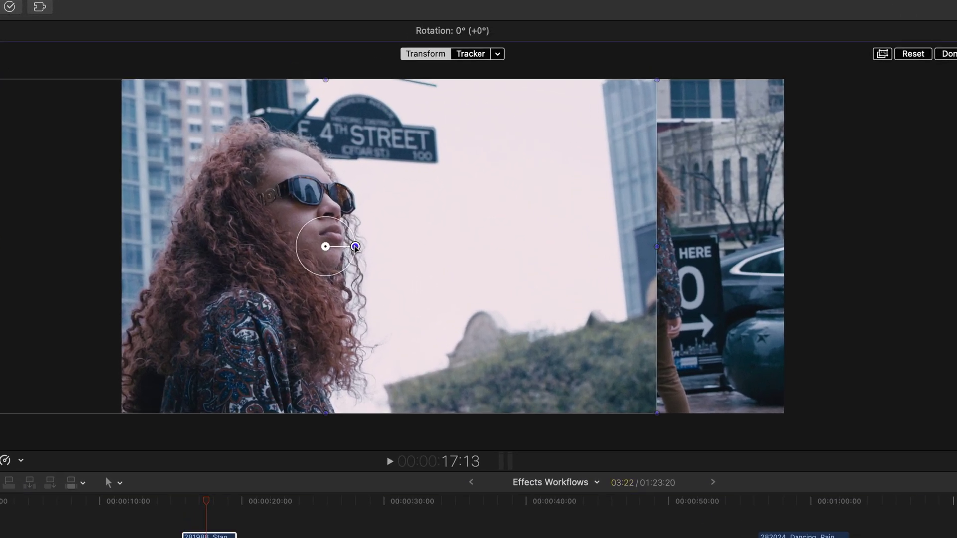
mouse_move(355, 247)
left_mouse_down()
mouse_move(349, 268)
mouse_move(277, 260)
mouse_move(307, 202)
mouse_move(314, 265)
mouse_move(344, 247)
left_mouse_up()
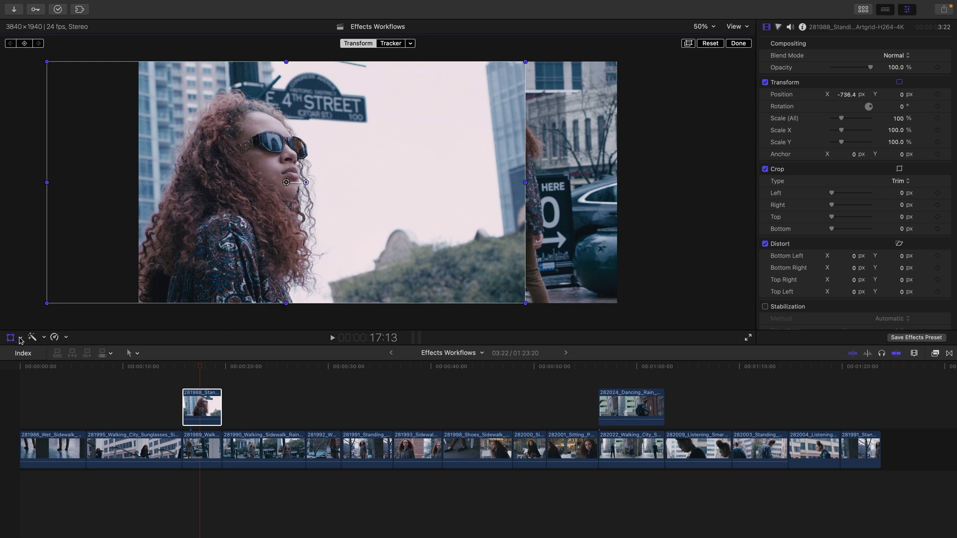
In Trim crop mode, crop about 1005 px off the sunglasses clip's right side
left_click(19, 338)
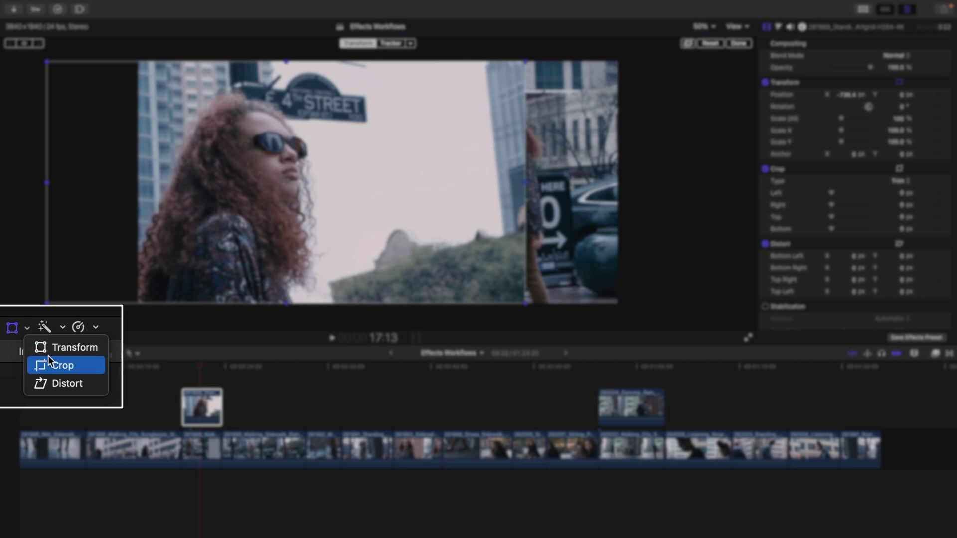
left_click(53, 362)
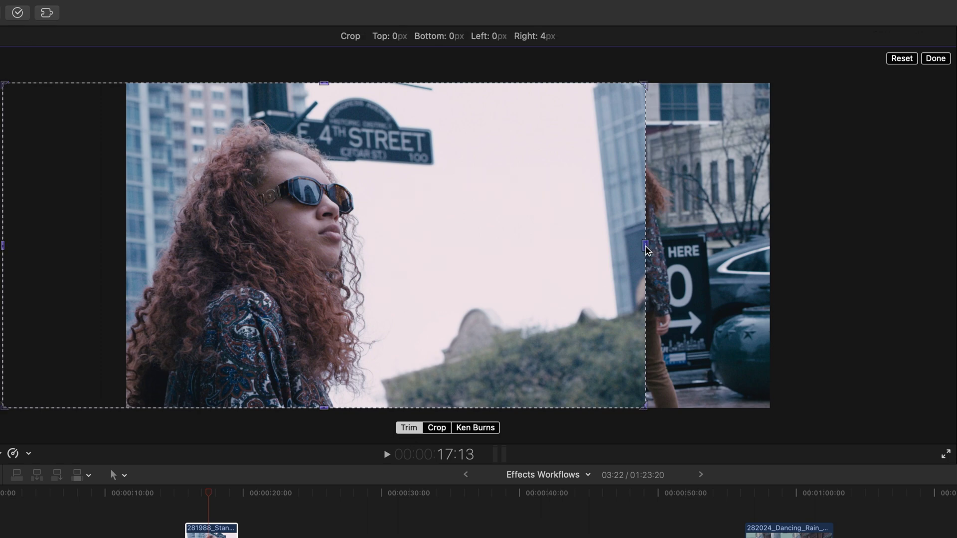
mouse_move(647, 246)
left_mouse_down()
mouse_move(450, 248)
mouse_move(480, 250)
left_mouse_up()
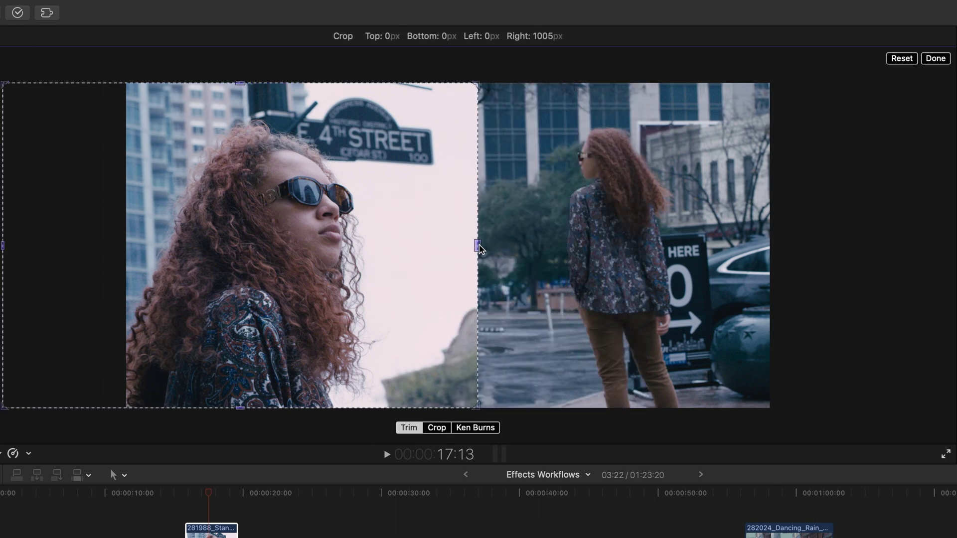
Try a free top-right corner crop, undo it, and return to Trim mode
left_click(437, 428)
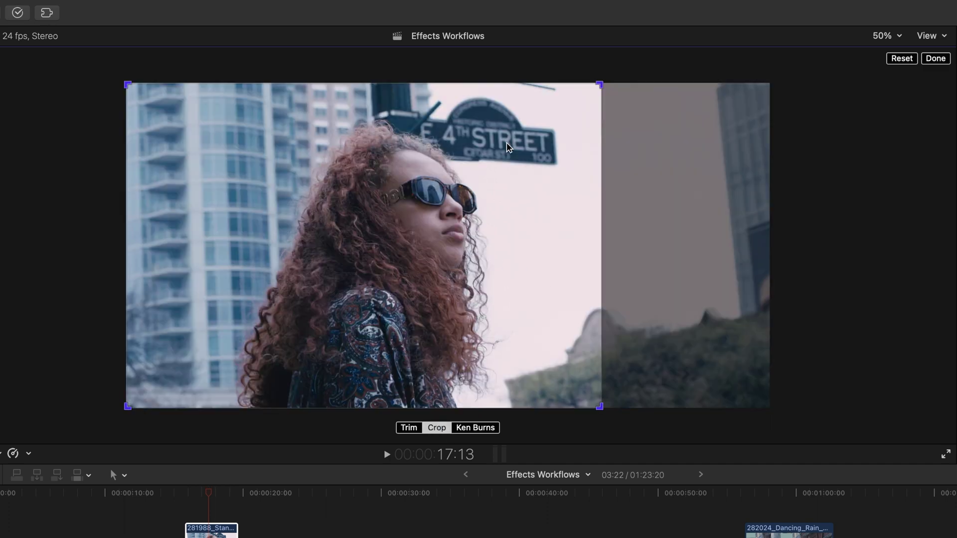
left_click_drag(600, 85, 534, 98)
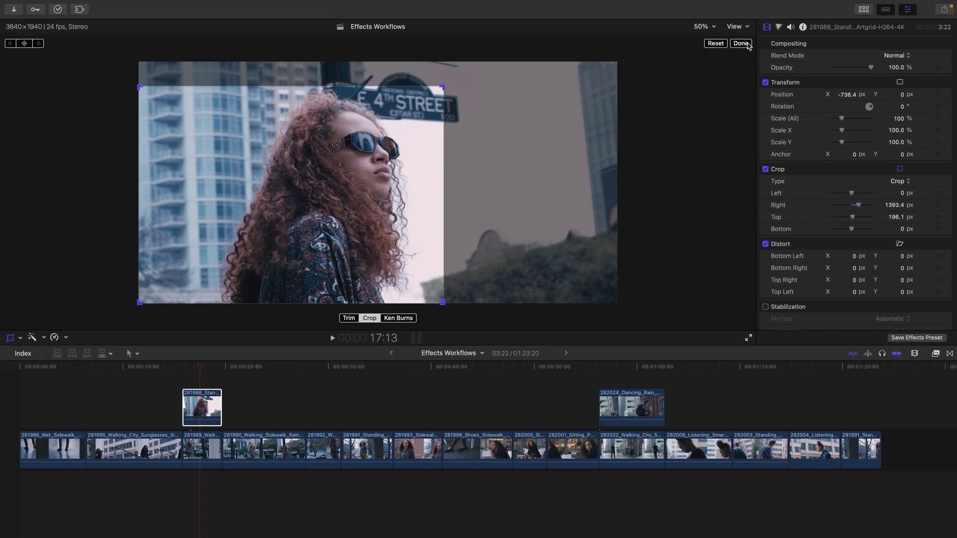
left_click(743, 44)
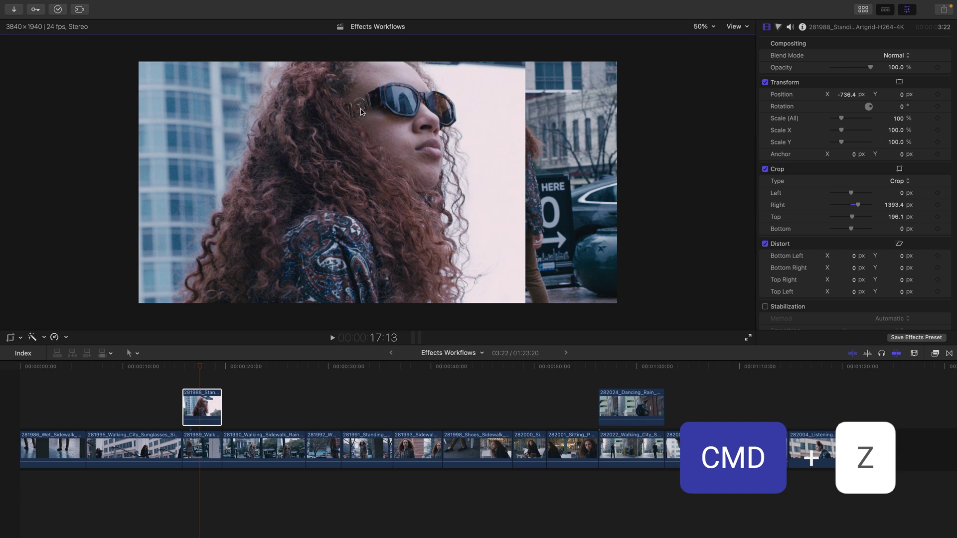
key("super+z")
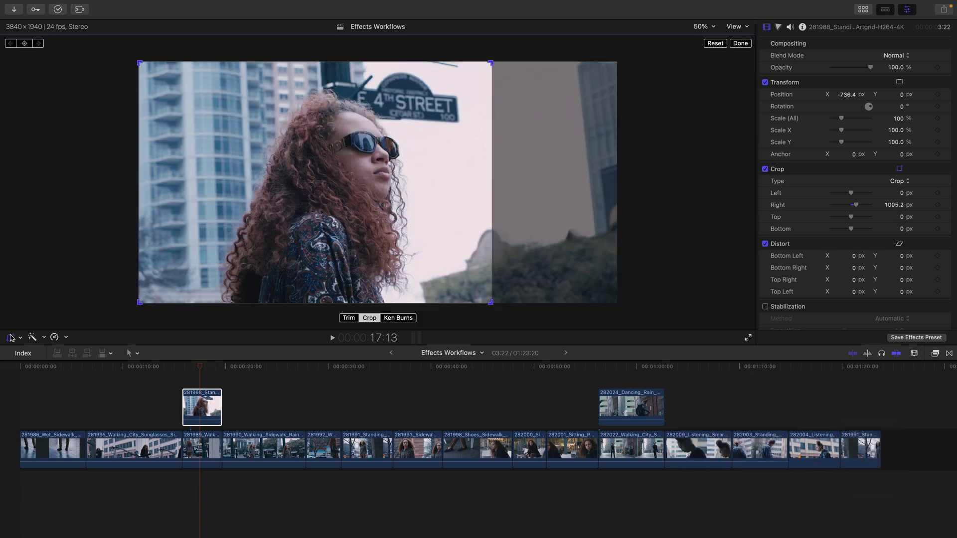
key("shift+c")
left_click(350, 318)
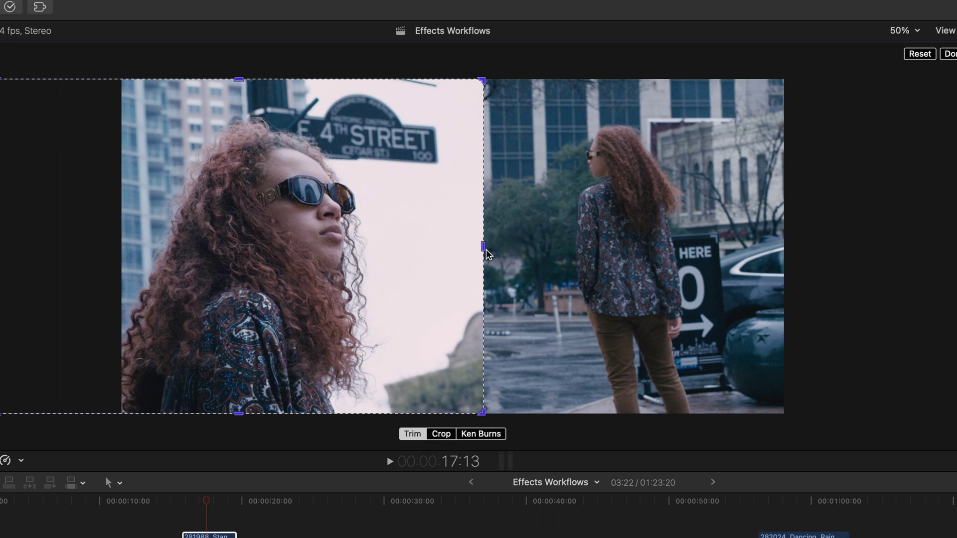
Trim about 857 px off the walking clip's left edge so it meets the sunglasses clip
left_click(636, 246)
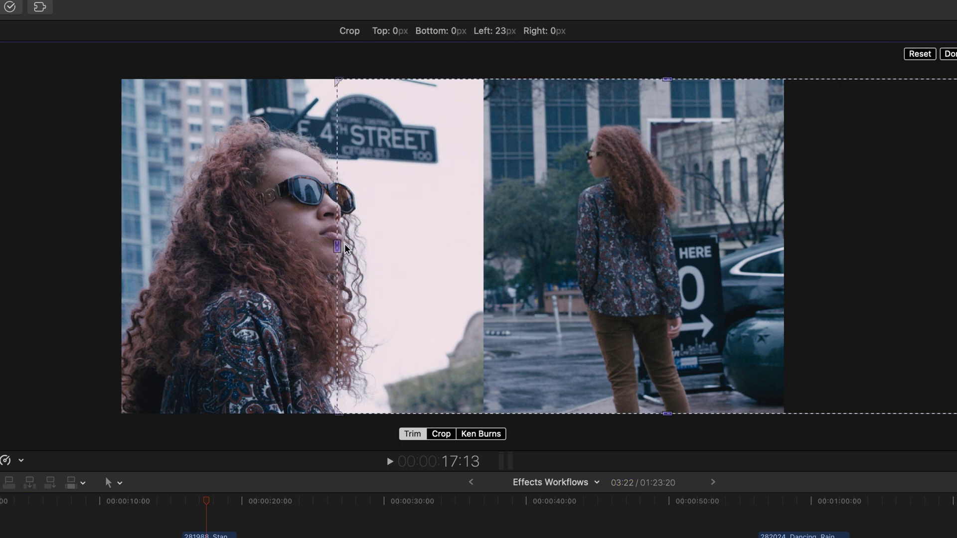
left_click_drag(335, 243, 484, 247)
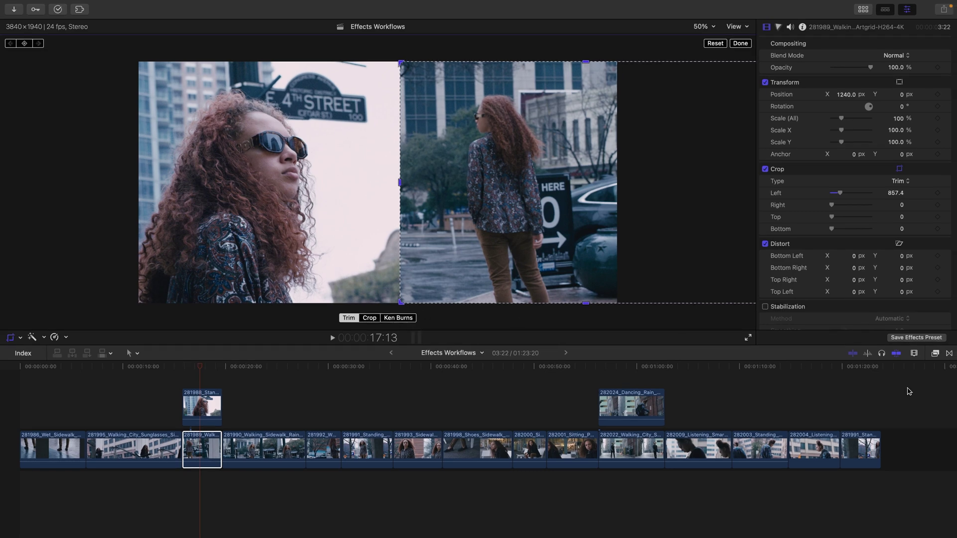
Select the hair-bun woman clip near the timeline's end and switch its crop to Ken Burns
left_click(808, 366)
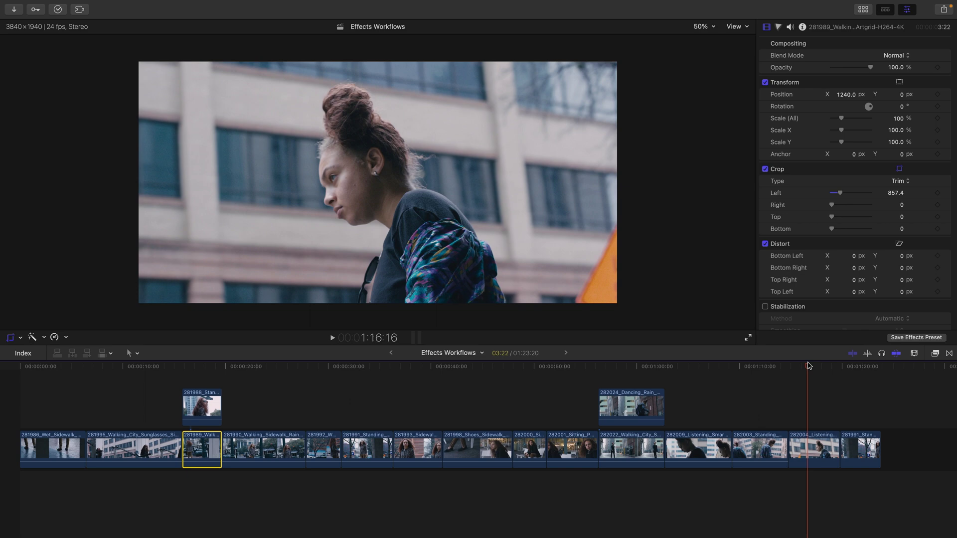
key("c")
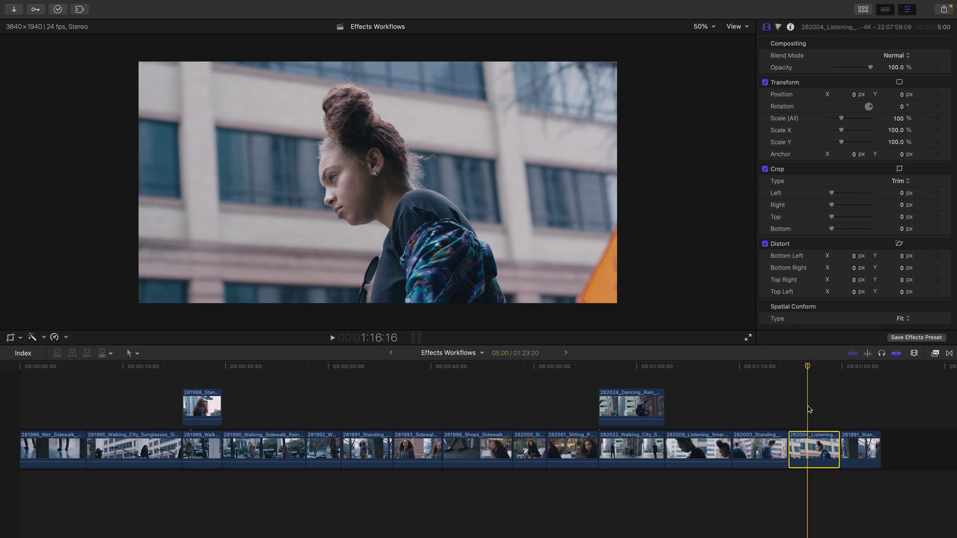
left_click(13, 337)
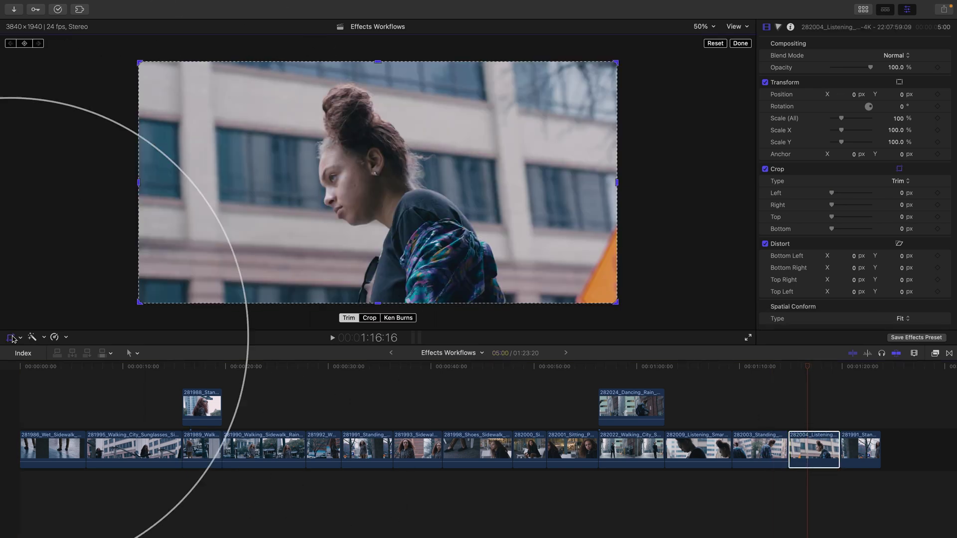
left_click(398, 318)
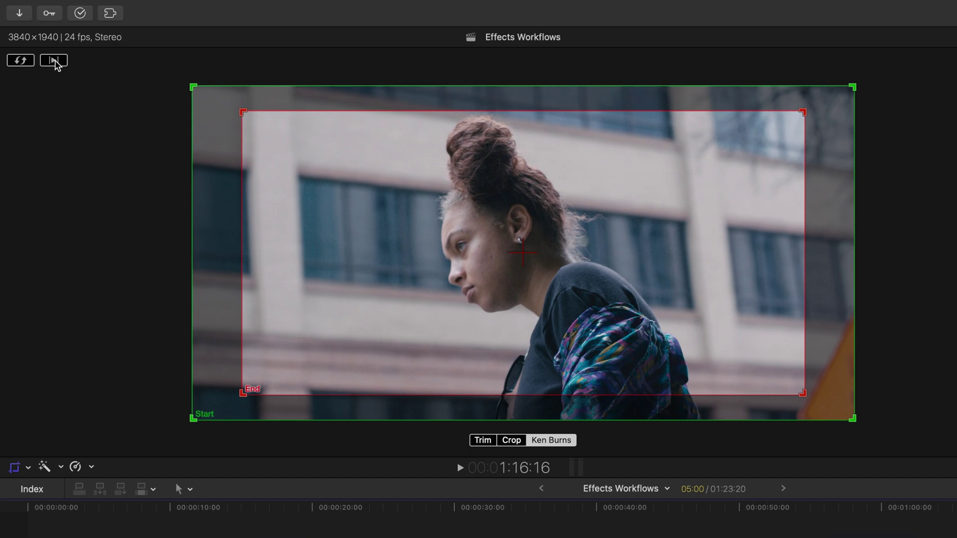
Preview the move, swap start and end so it pulls out to full frame, and preview again
left_click(54, 61)
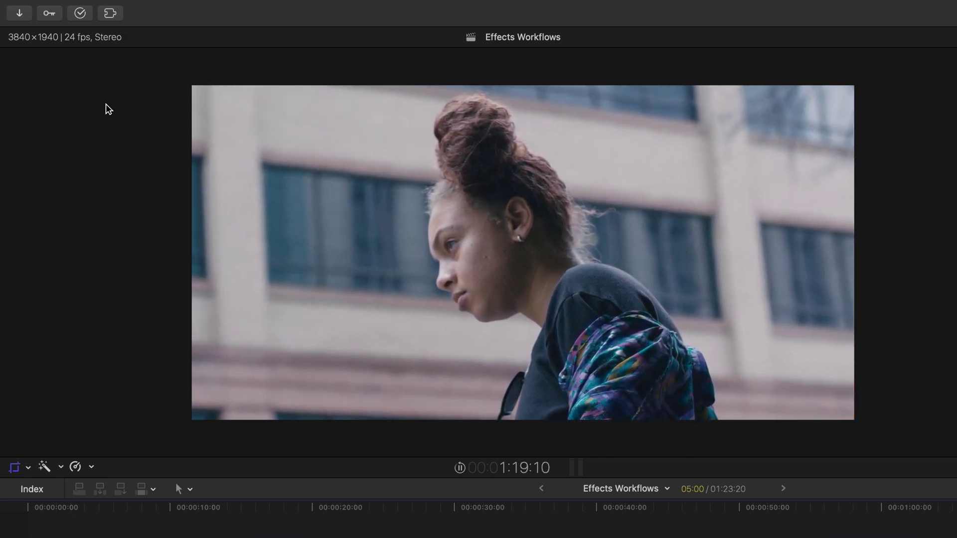
key("space")
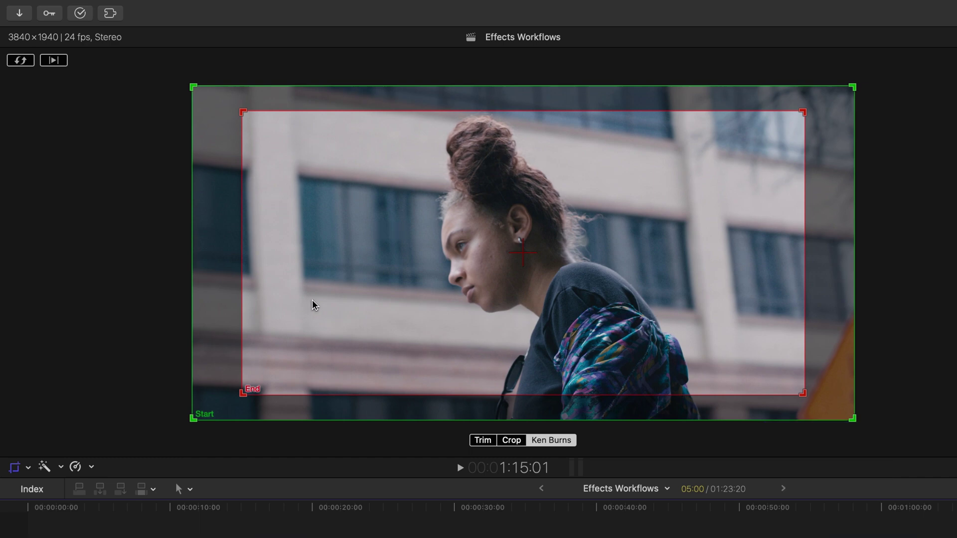
left_click(20, 60)
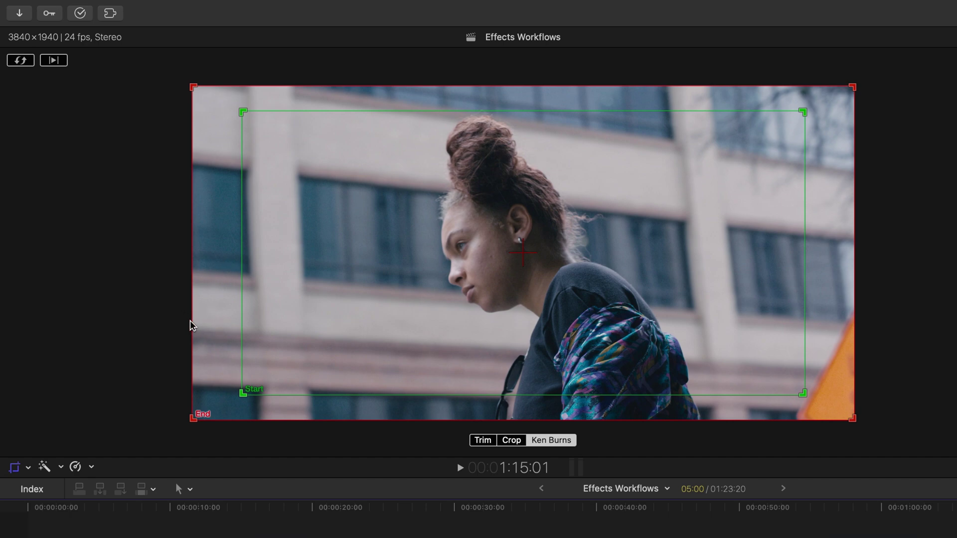
left_click(53, 60)
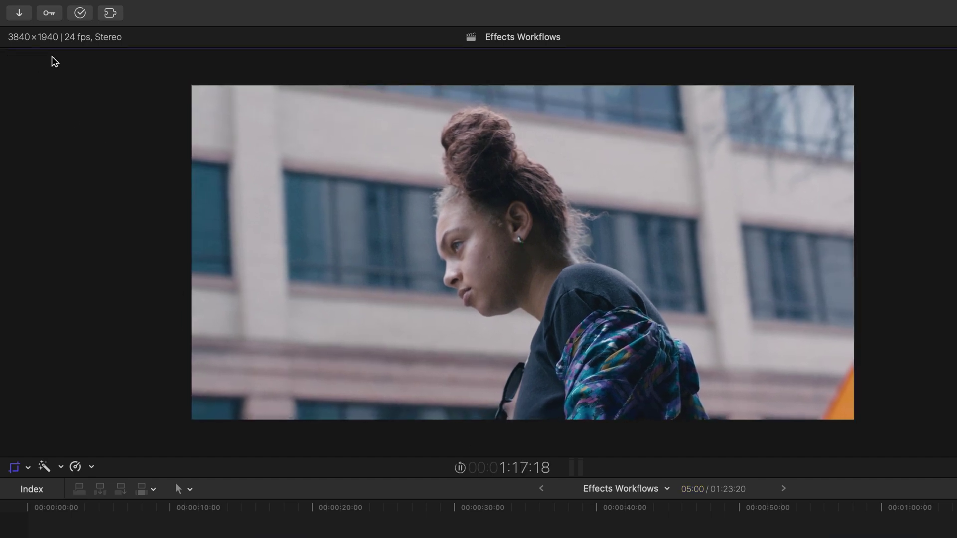
key("space")
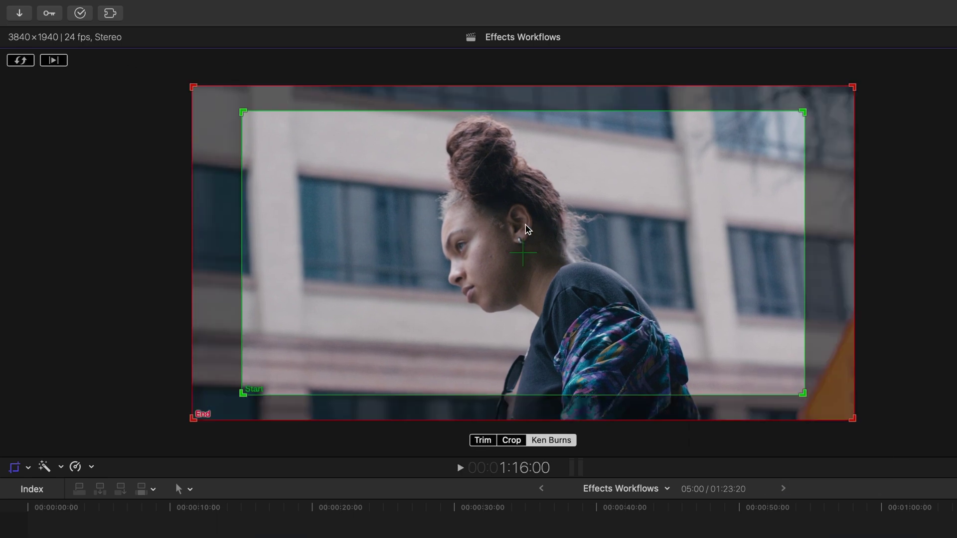
Set the Ken Burns move to Ease In And Out and preview it
right_click(523, 255)
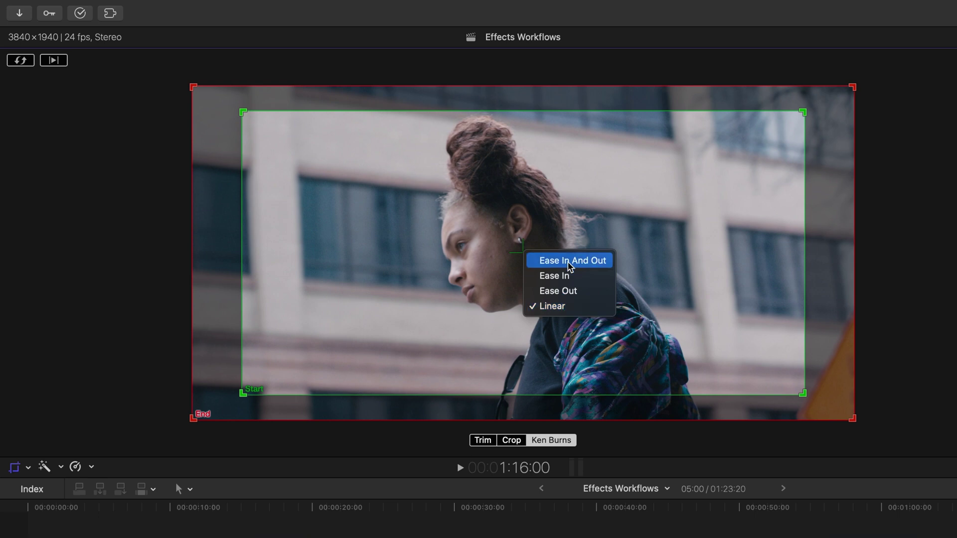
left_click(568, 265)
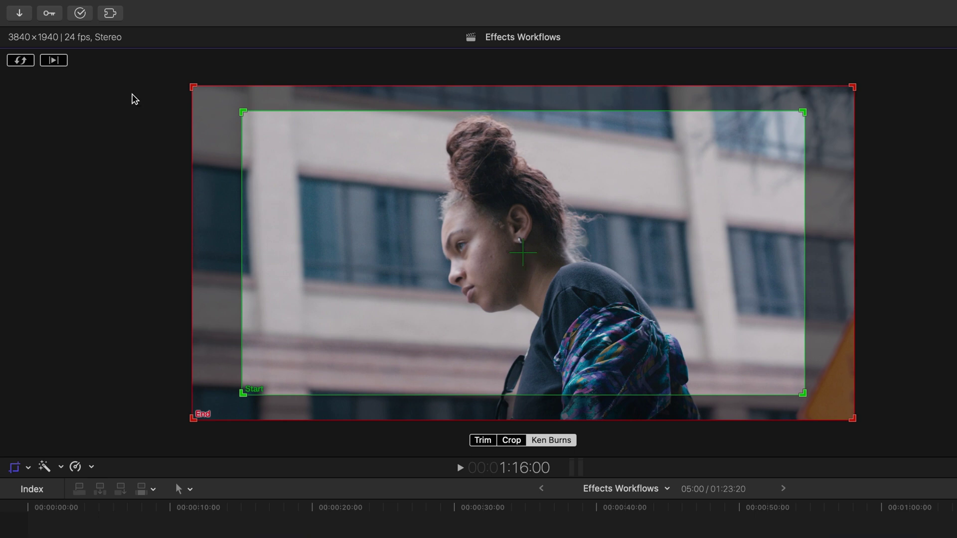
left_click(54, 60)
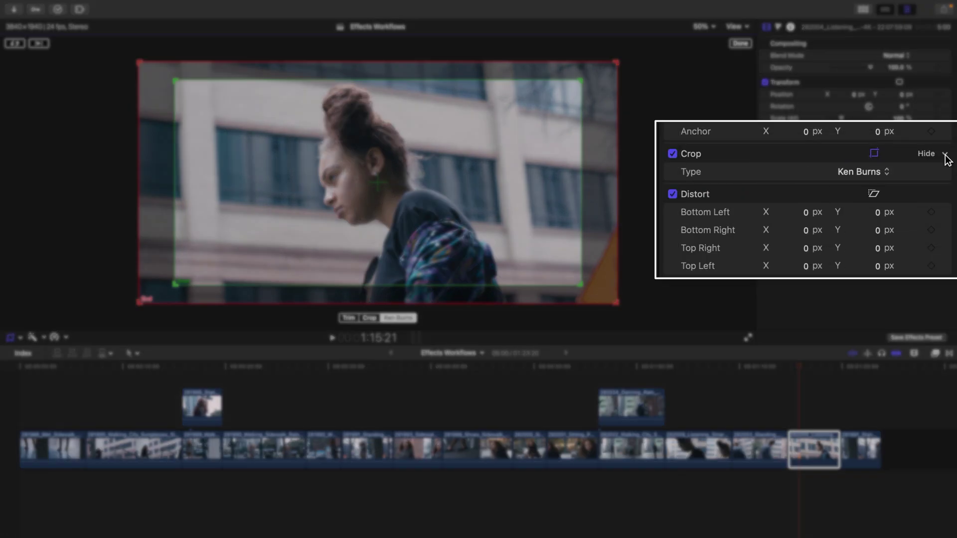
Reset the clip's crop parameters and add the last timeline clip to the selection
left_click(947, 156)
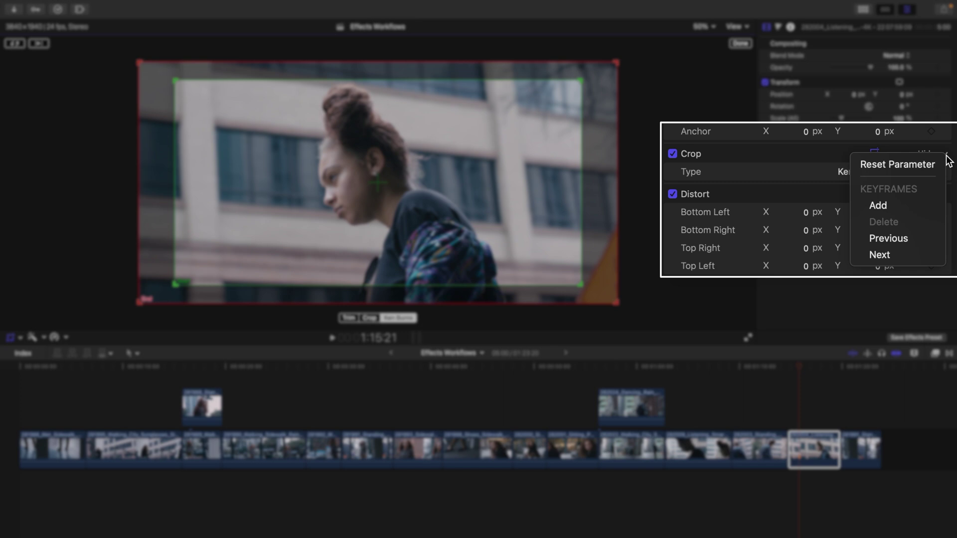
left_click(928, 164)
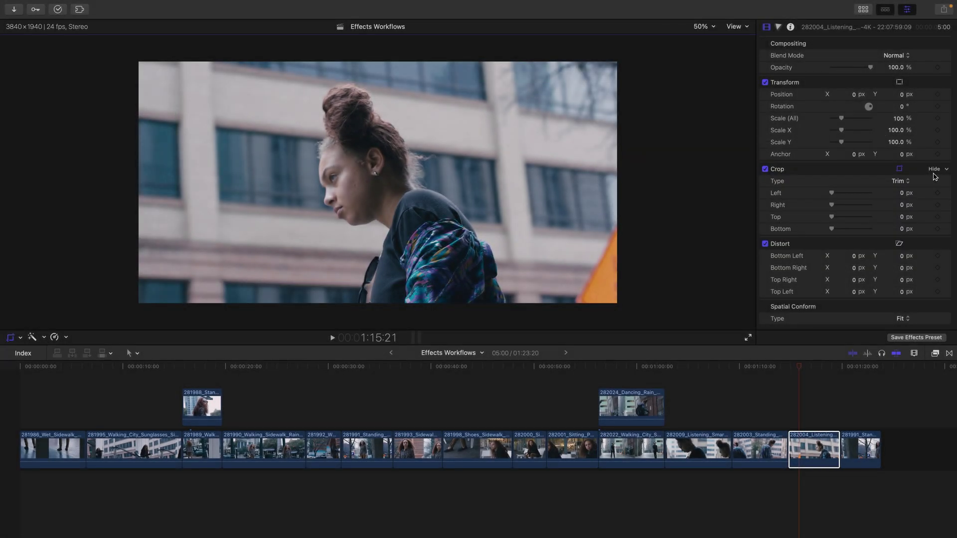
key("shift+c")
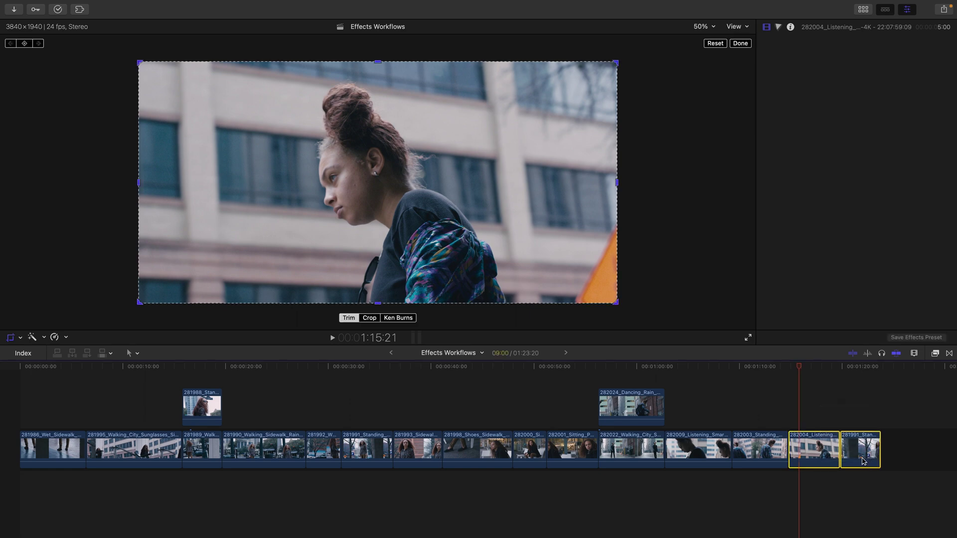
left_click(847, 456, "super")
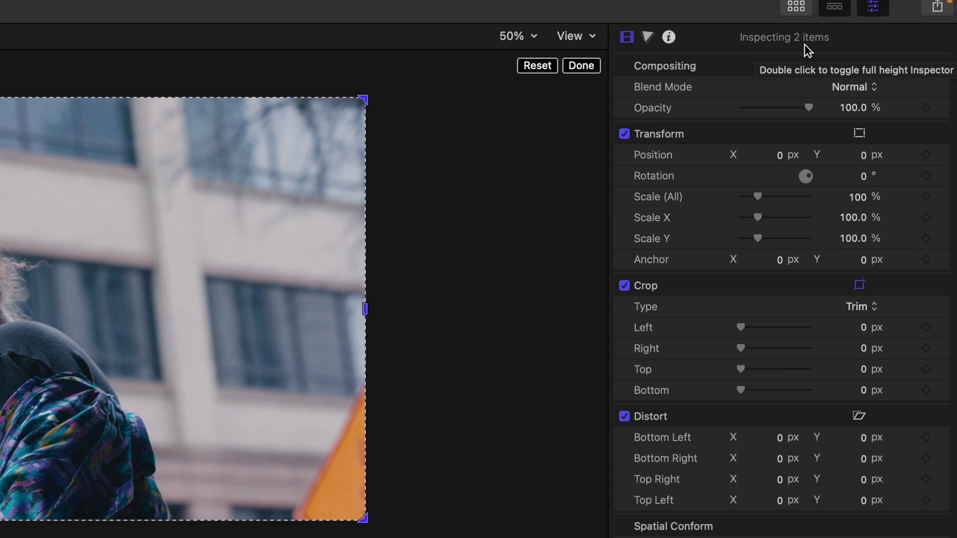
Set Crop Type to Ken Burns for both clips, preview playback, then select only the last clip
left_click(860, 307)
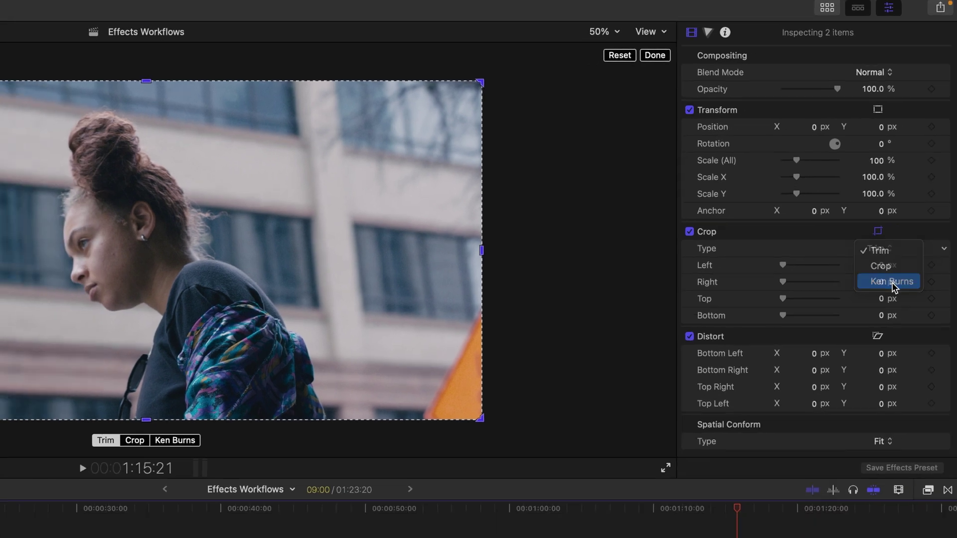
left_click(893, 282)
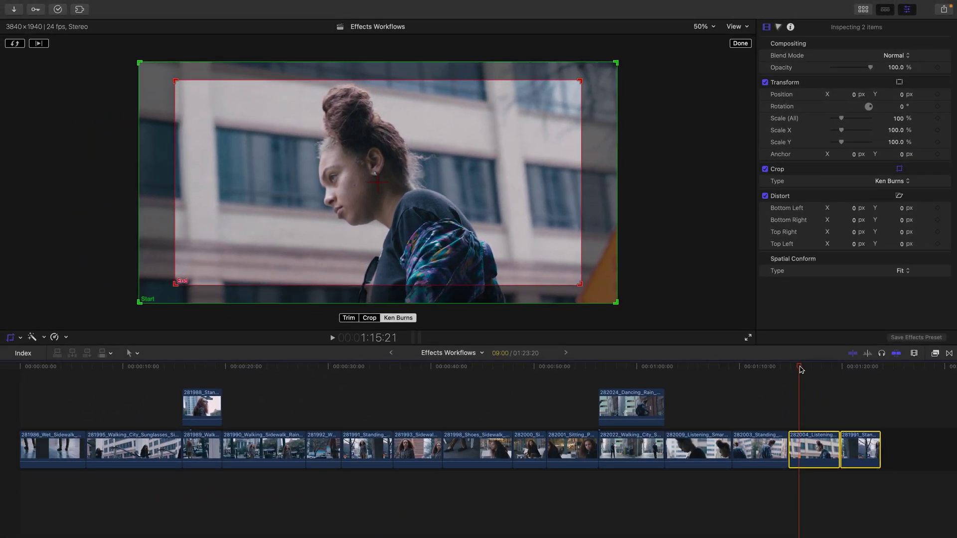
key("space")
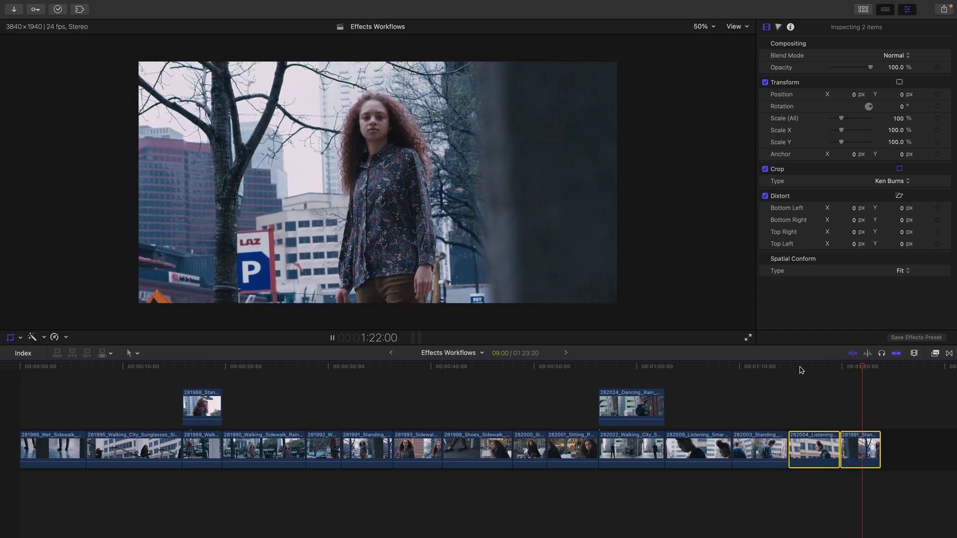
key("space")
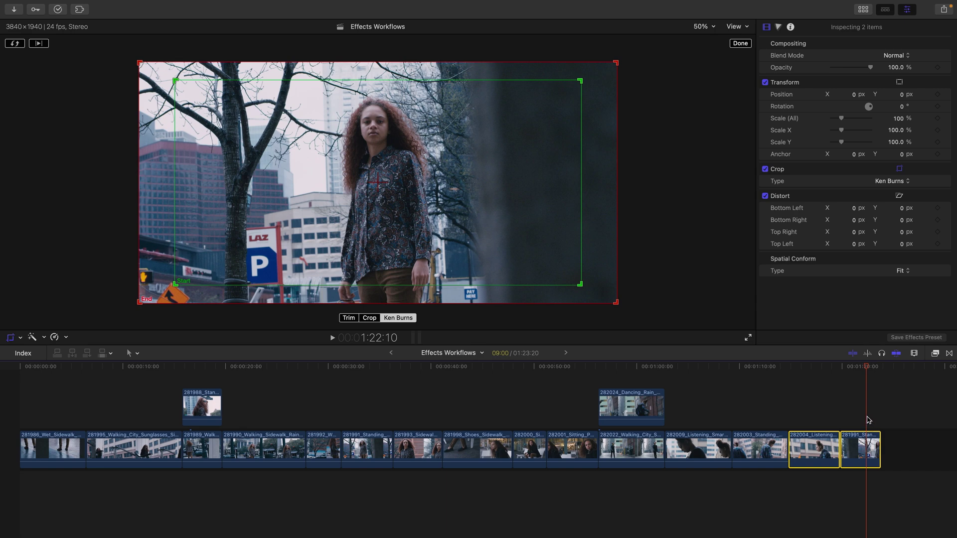
left_click(871, 436)
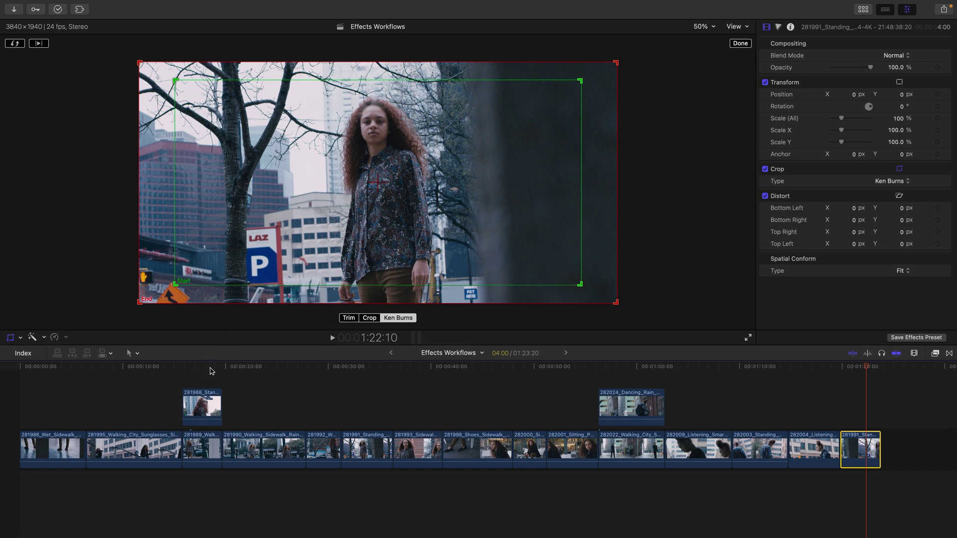
Copy the sunglasses split-screen connected clip
left_click(202, 404)
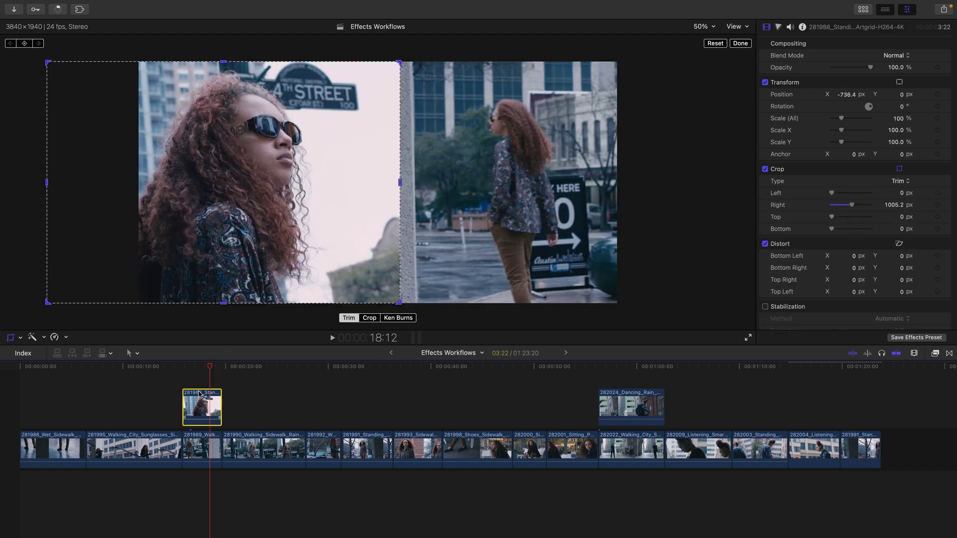
left_click(740, 43)
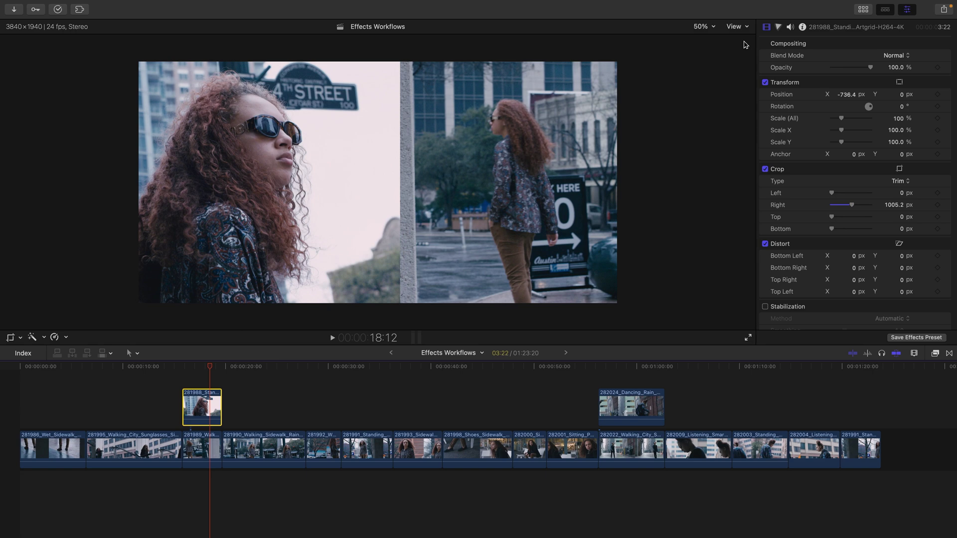
key("super+c")
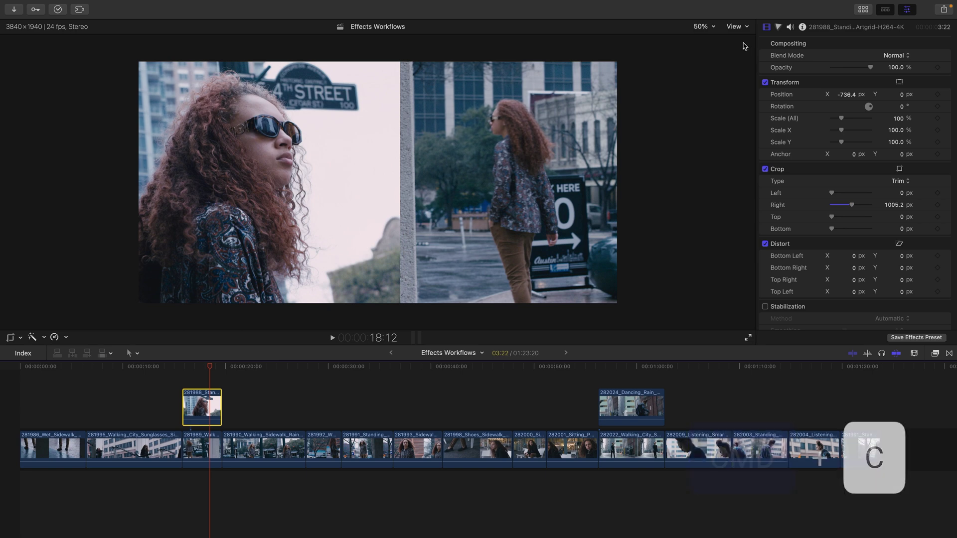
Paste only its Position and Crop attributes onto the dancer's connected clip
left_click(630, 367)
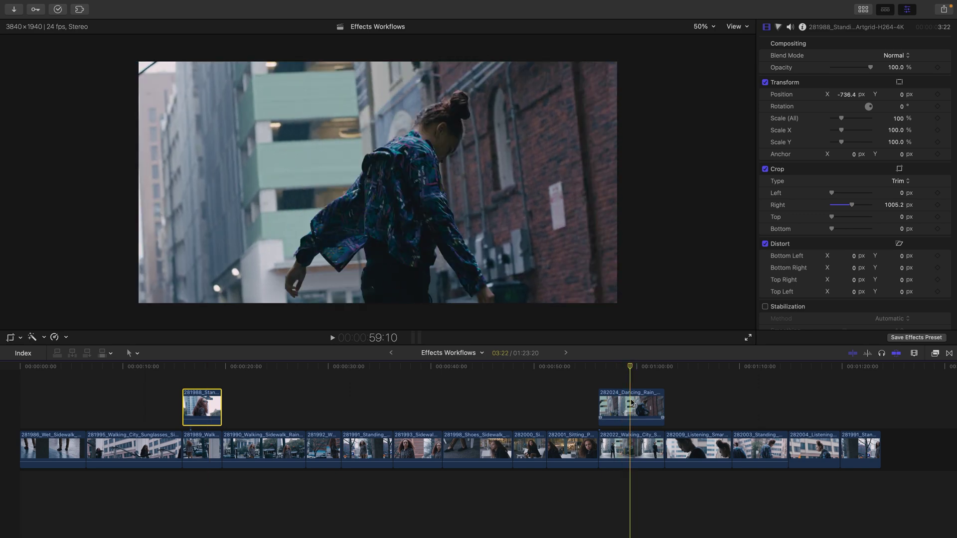
left_click(630, 401)
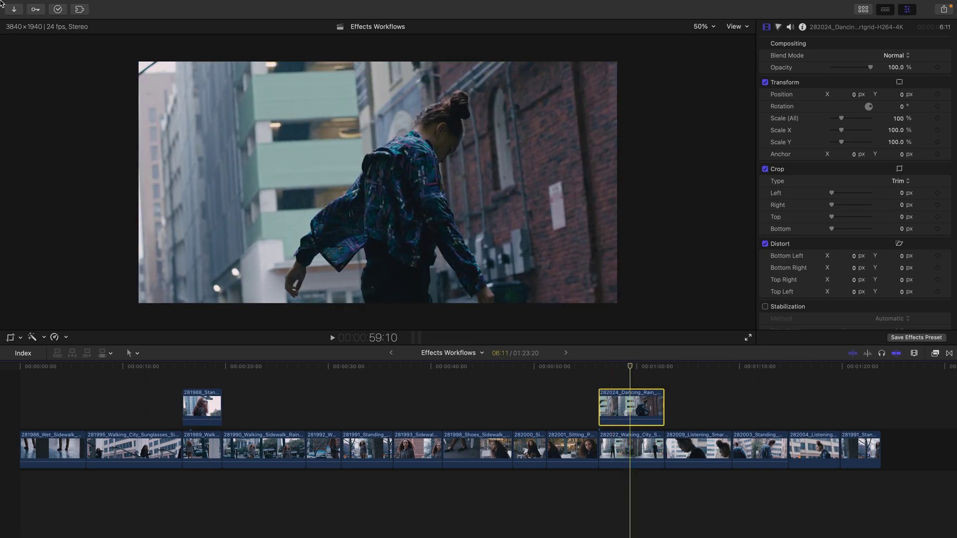
left_click(83, 6)
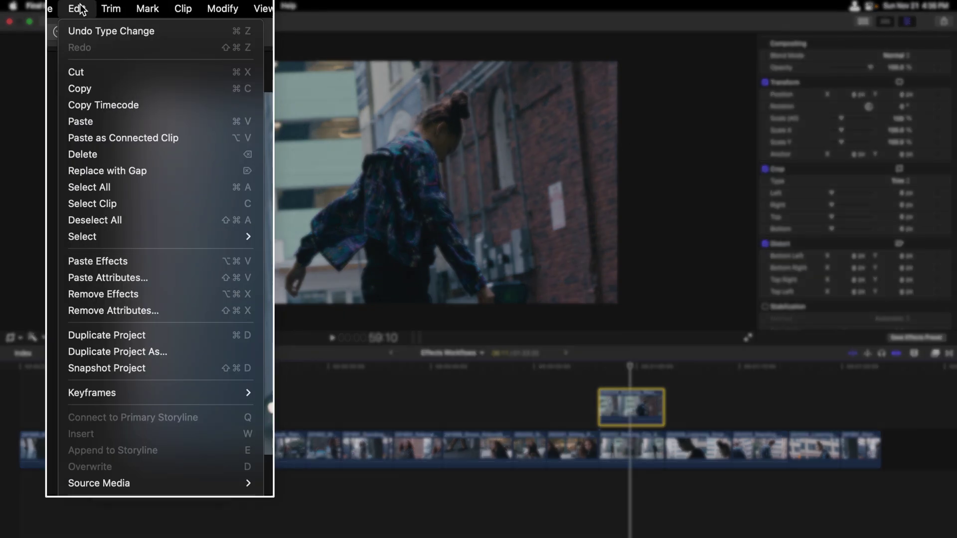
left_click(173, 277)
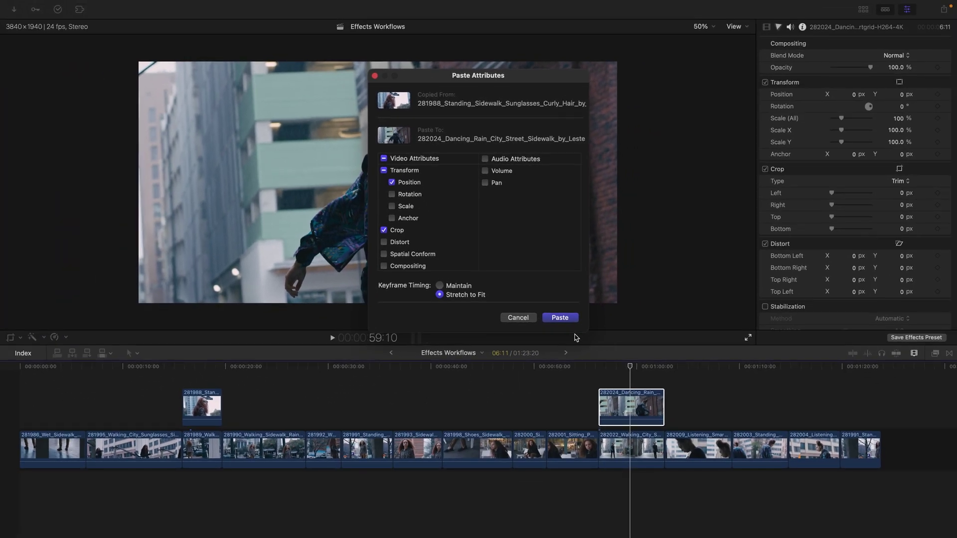
left_click(560, 317)
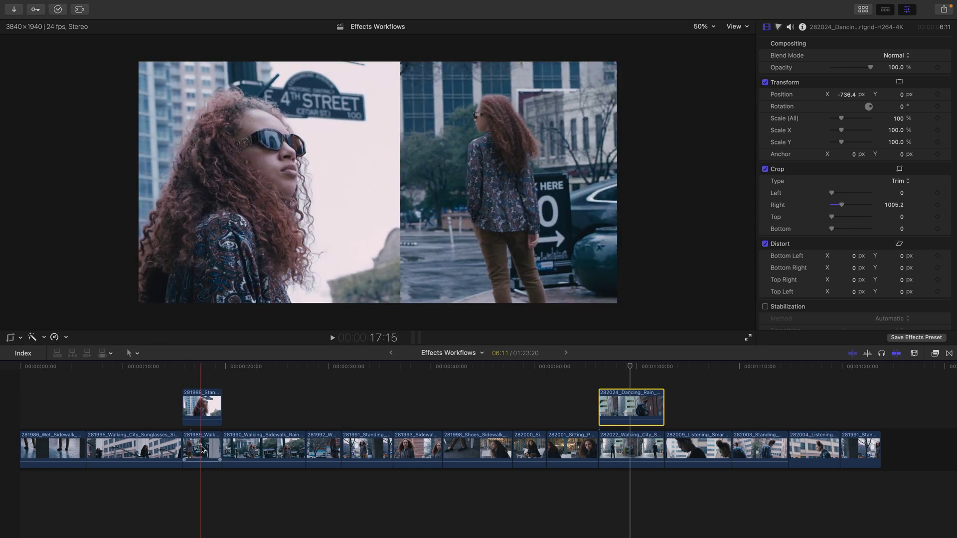
Copy the walking storyline clip and paste its position and crop onto the clip beneath the dancer
left_click(202, 450)
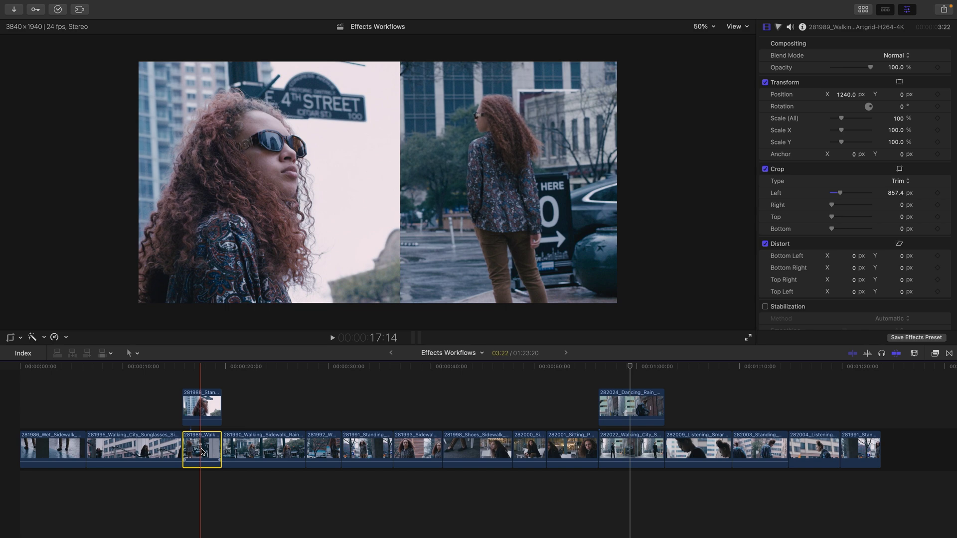
key("super+c")
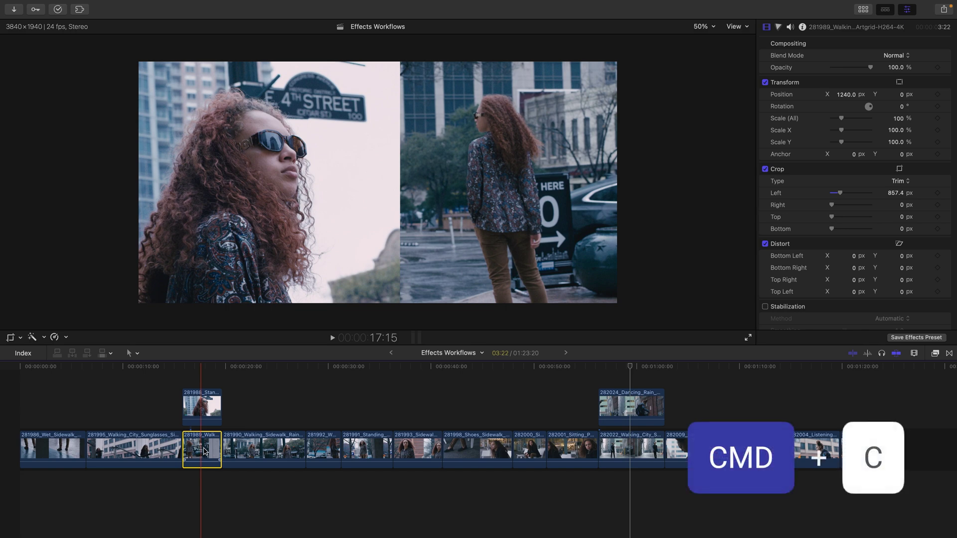
left_click(626, 457)
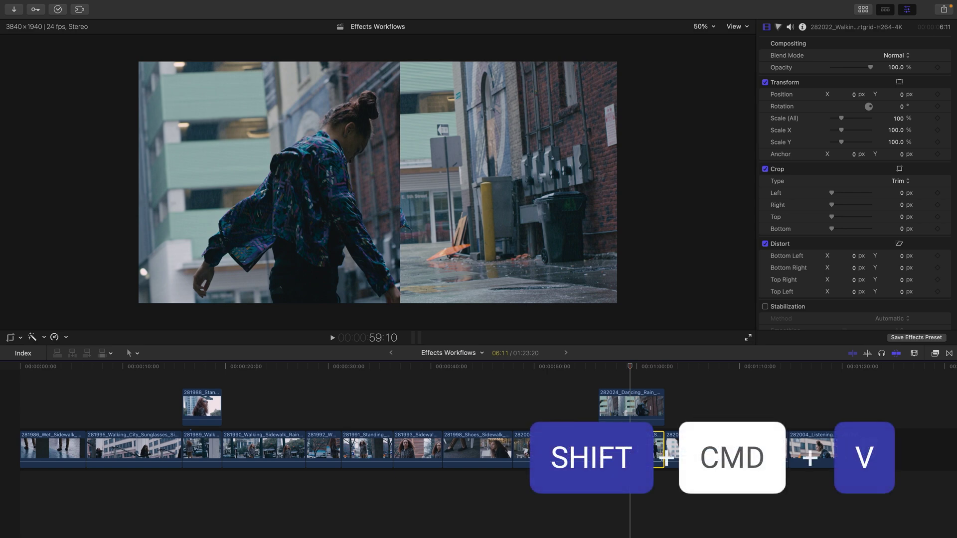
key("super+shift+v")
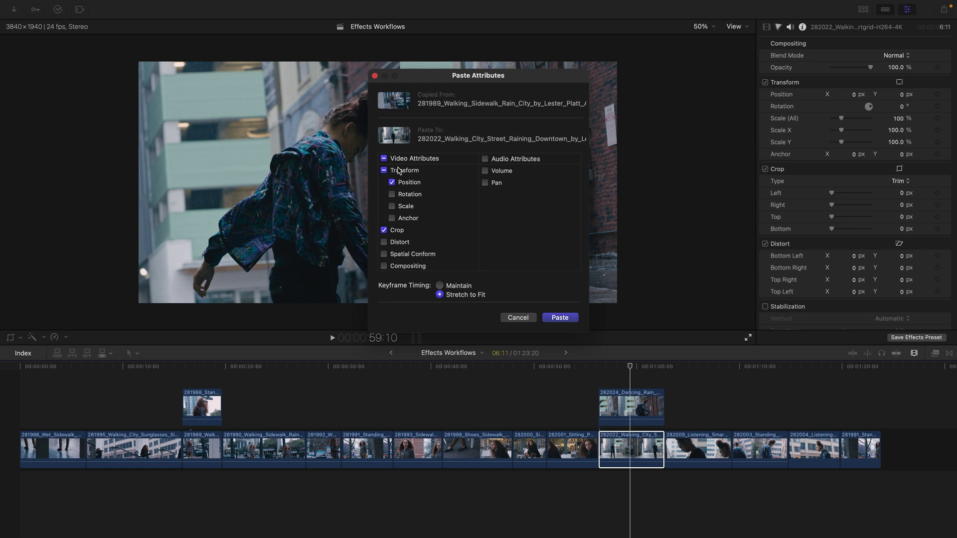
scroll(396, 179, "down", 1)
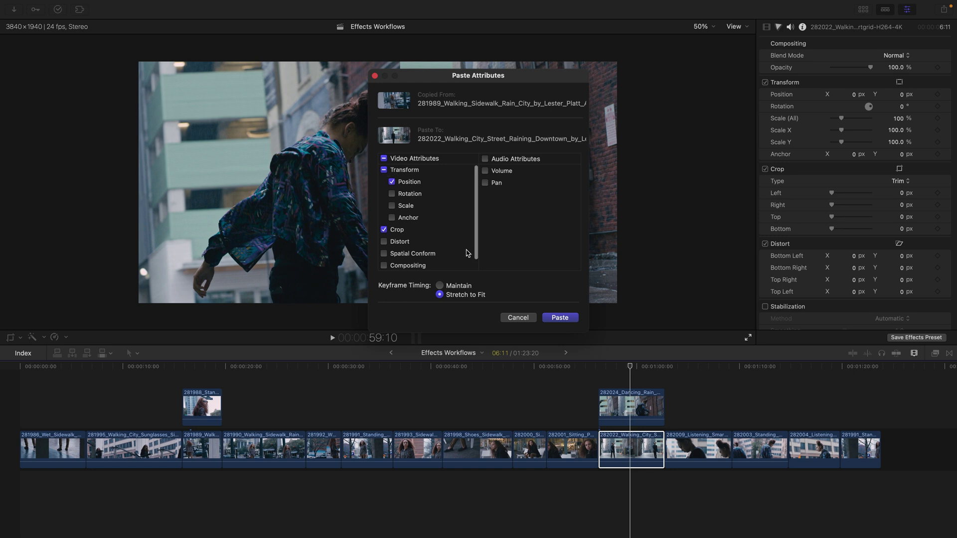
left_click(559, 318)
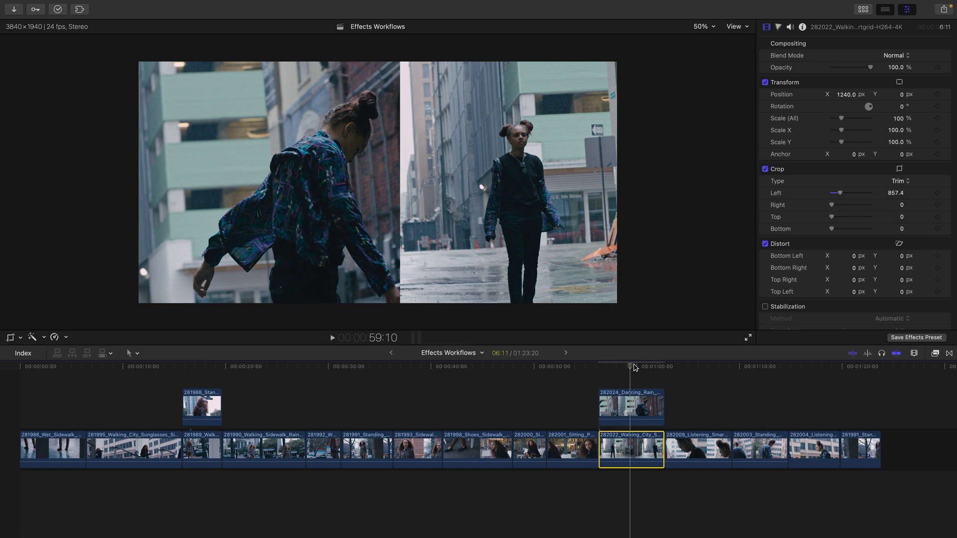
Move the dancing clip to X −869.9 px and crop 83 px from its left
left_click(629, 403)
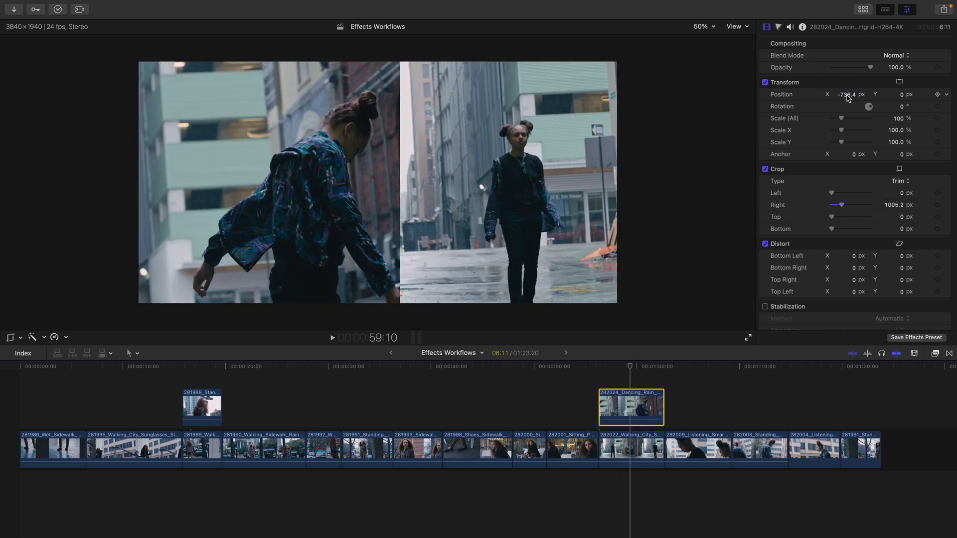
left_click_drag(849, 94, 838, 94)
left_click_drag(832, 193, 839, 205)
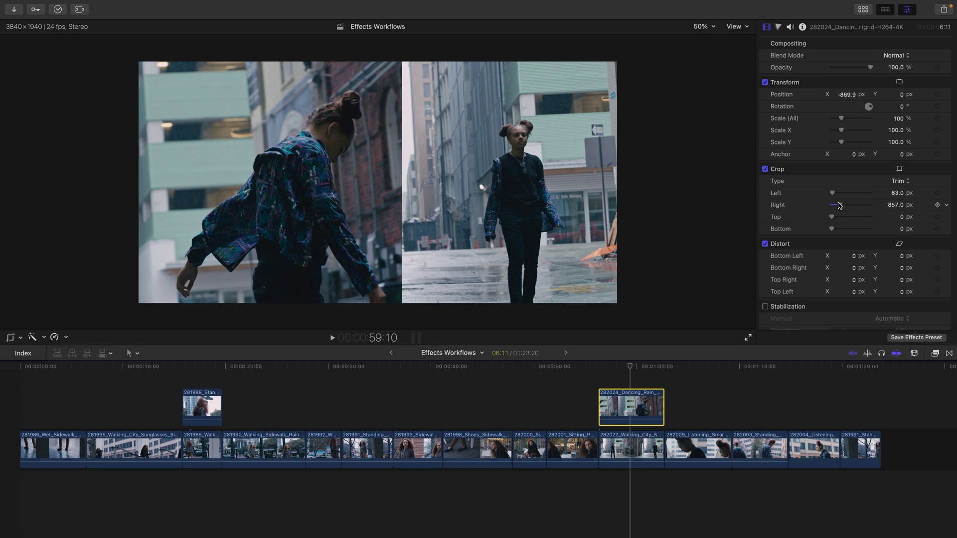
Add a roughly two-second opacity fade-in to the wet sidewalk clip via its animation lane
left_click(62, 367)
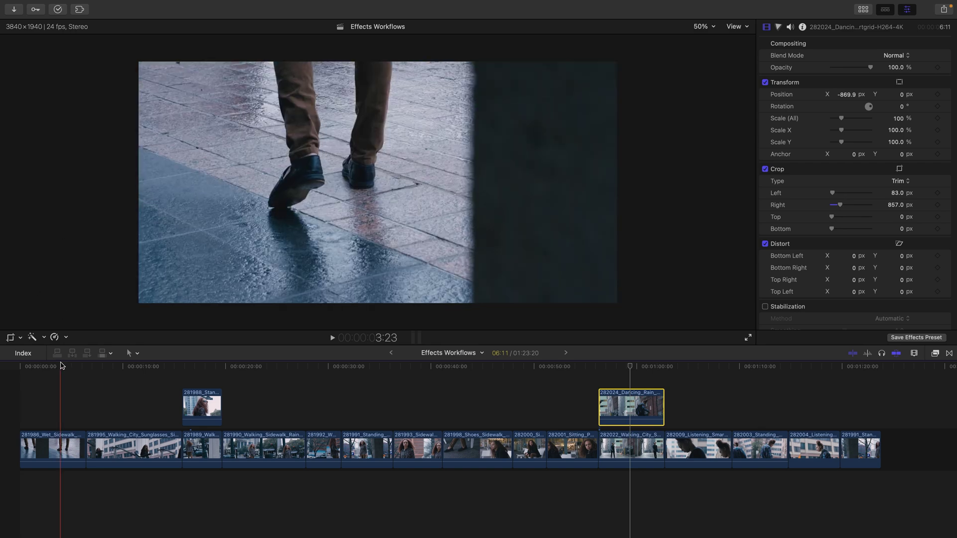
key("c")
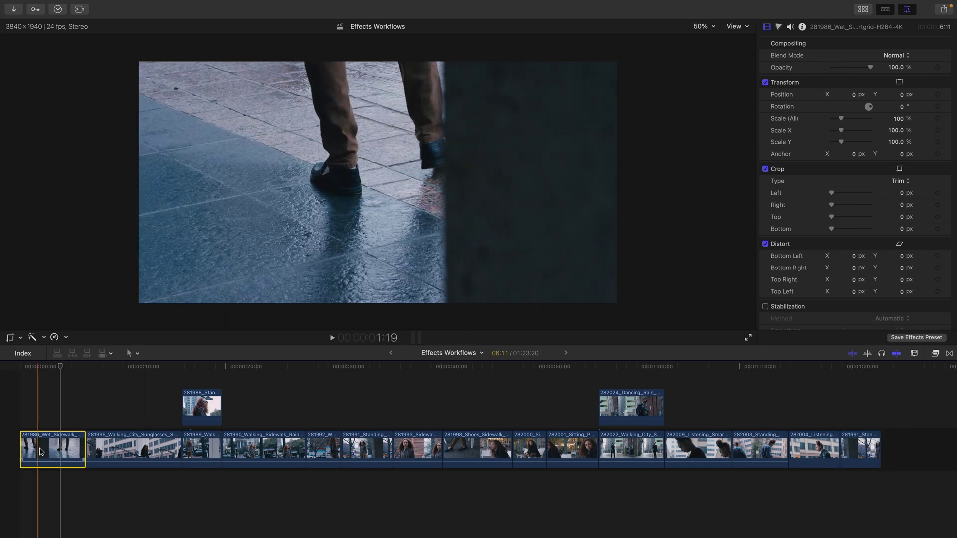
right_click(34, 449)
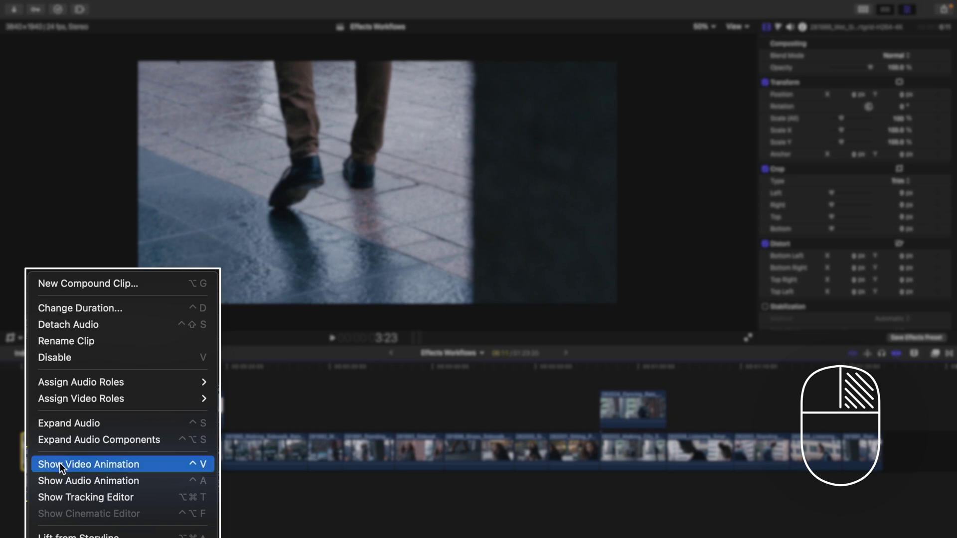
left_click(61, 463)
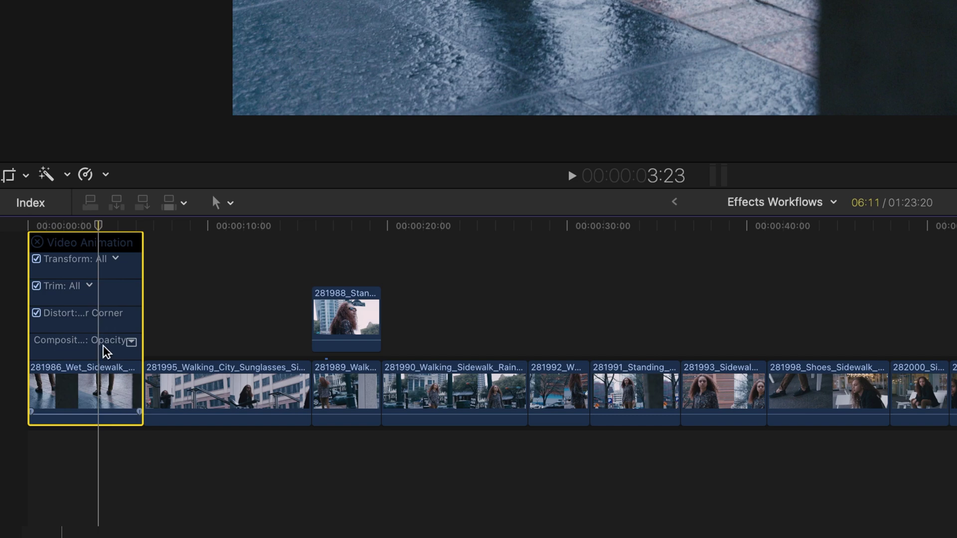
left_click(133, 341)
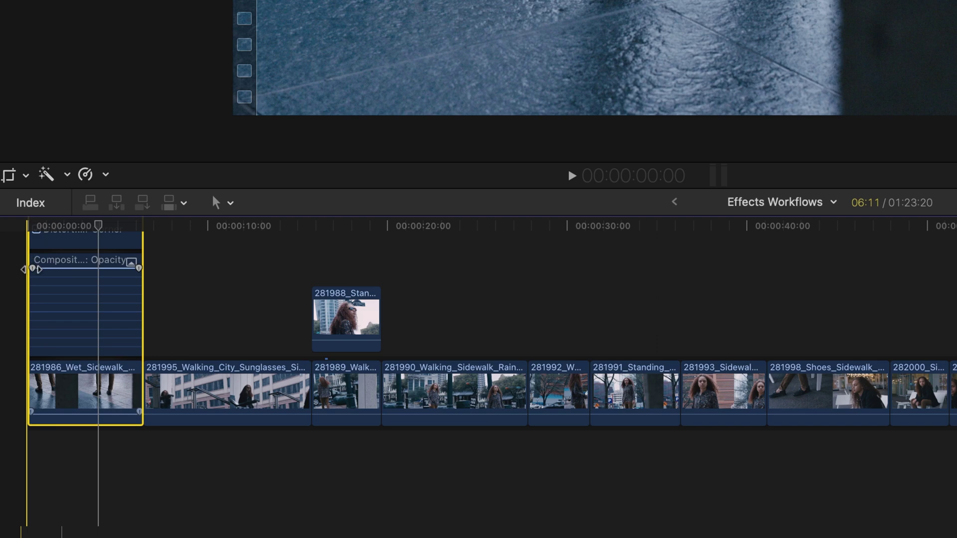
left_click_drag(31, 269, 71, 267)
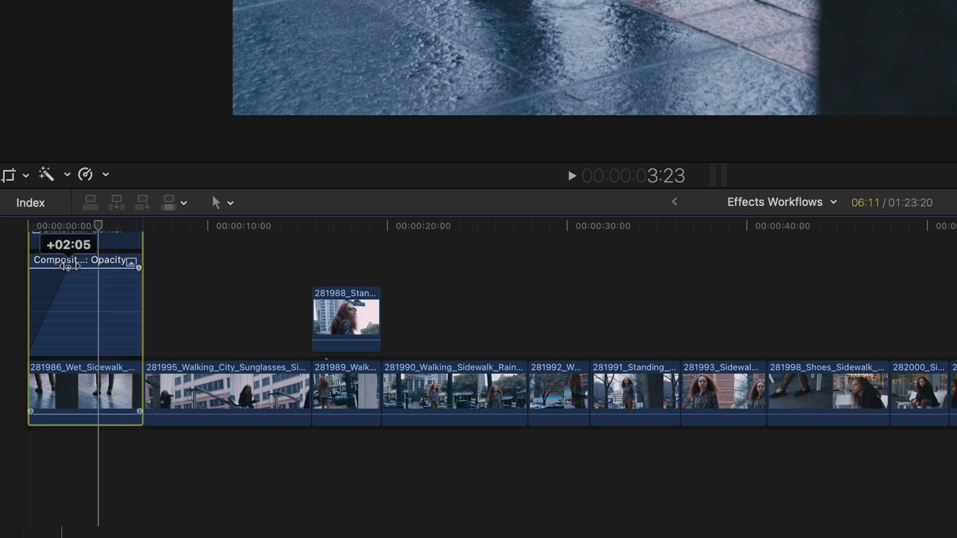
left_click_drag(71, 266, 63, 268)
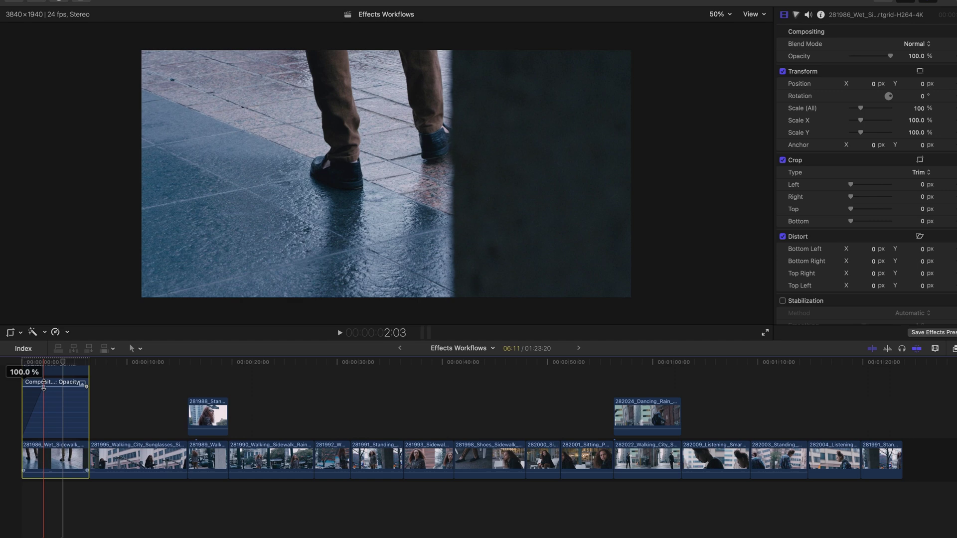
Preview the fade-in from the start, then try a fade-out at the clip's end and undo it
left_click(18, 369)
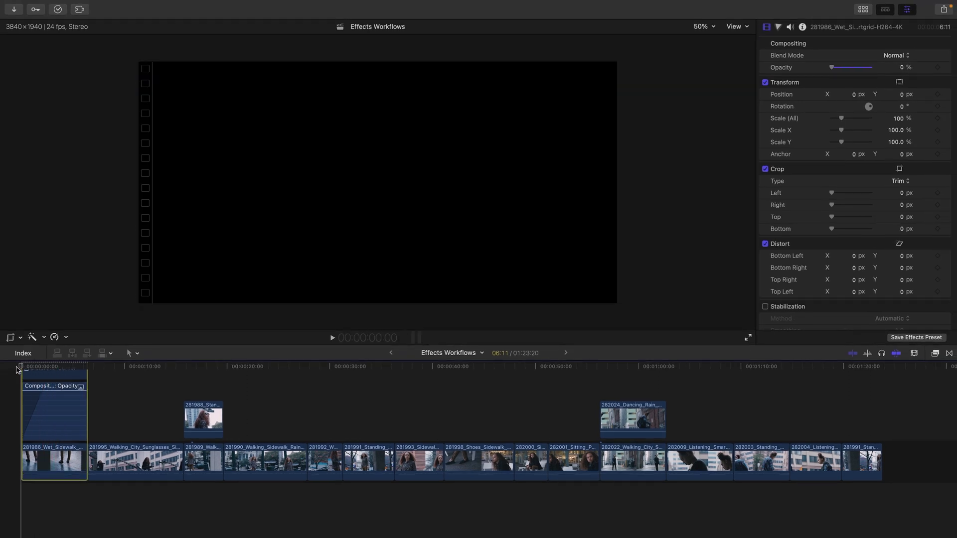
key("space")
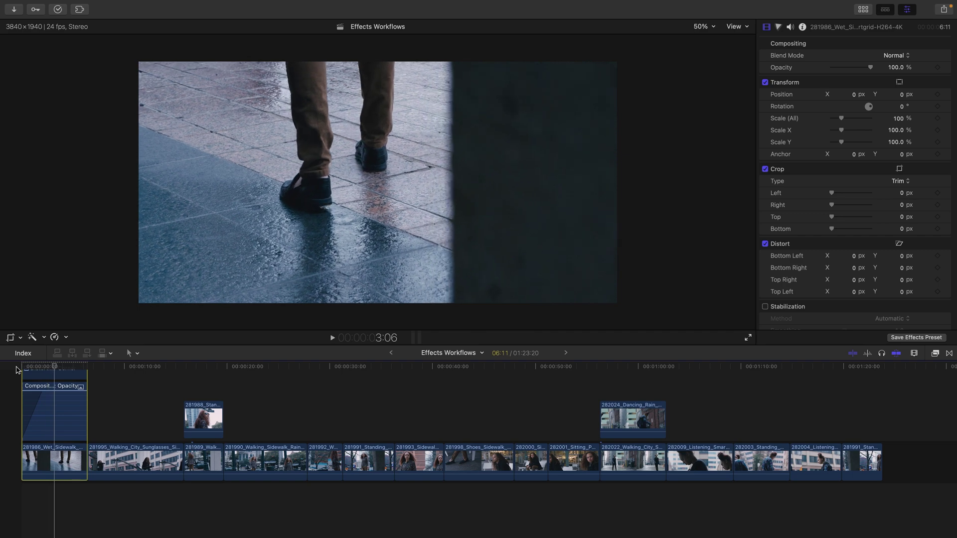
key("space")
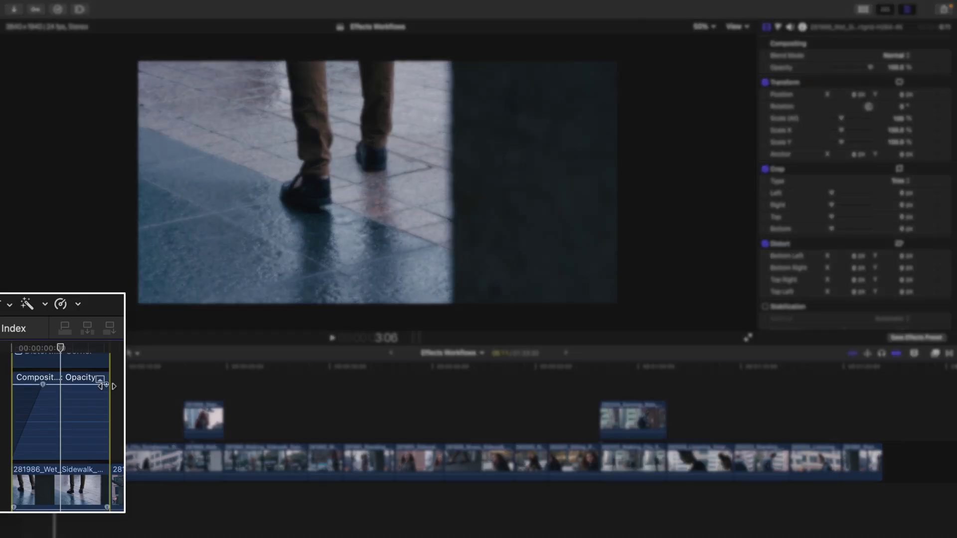
left_click_drag(107, 386, 78, 386)
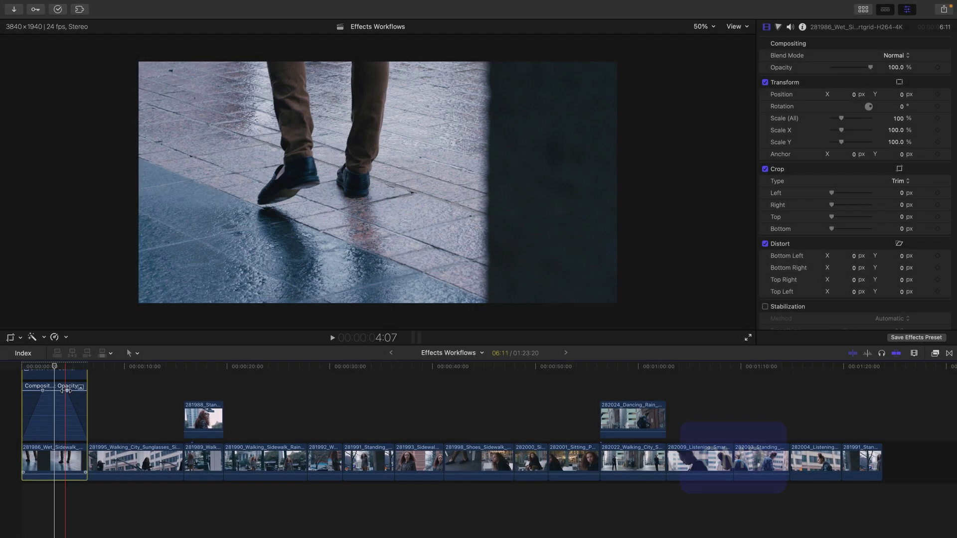
key("super+z")
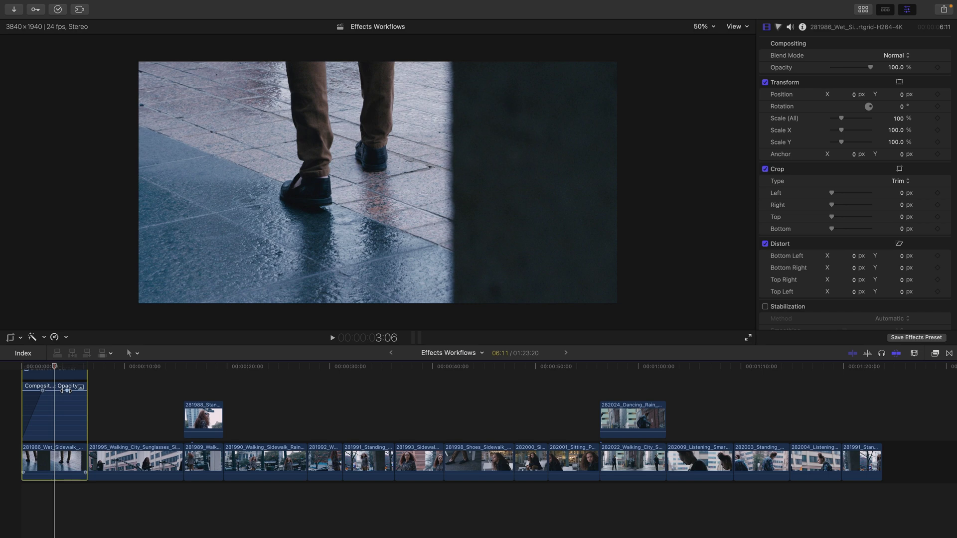
Try resizing the sunglasses walking clip with the viewer's on-screen transform controls
left_click(147, 464)
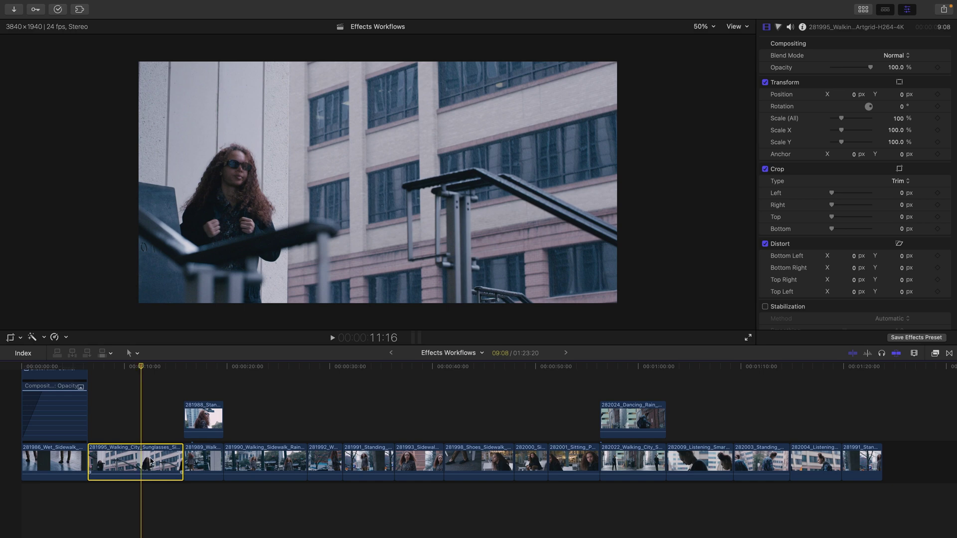
left_click(16, 337)
left_click(37, 359)
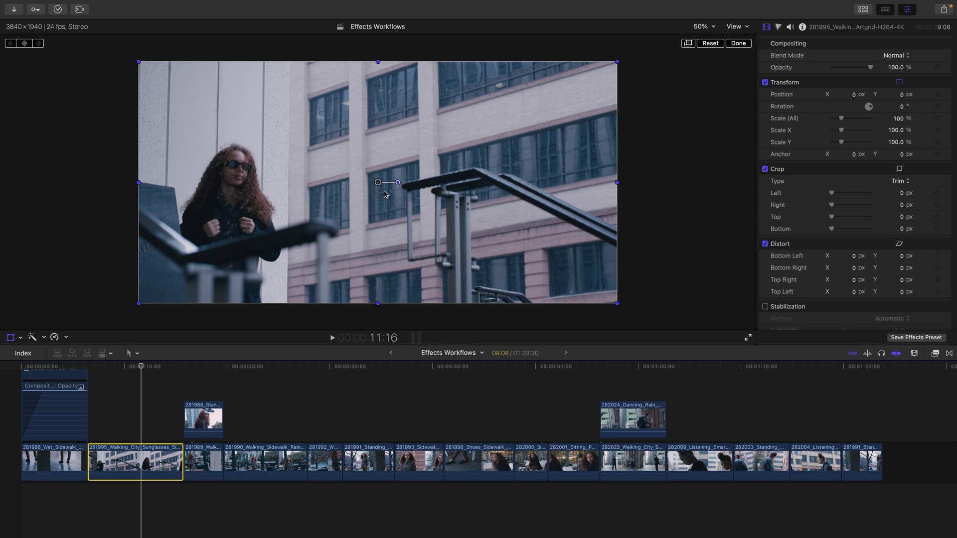
mouse_move(378, 182)
left_mouse_down()
mouse_move(388, 181)
mouse_move(377, 183)
left_mouse_up()
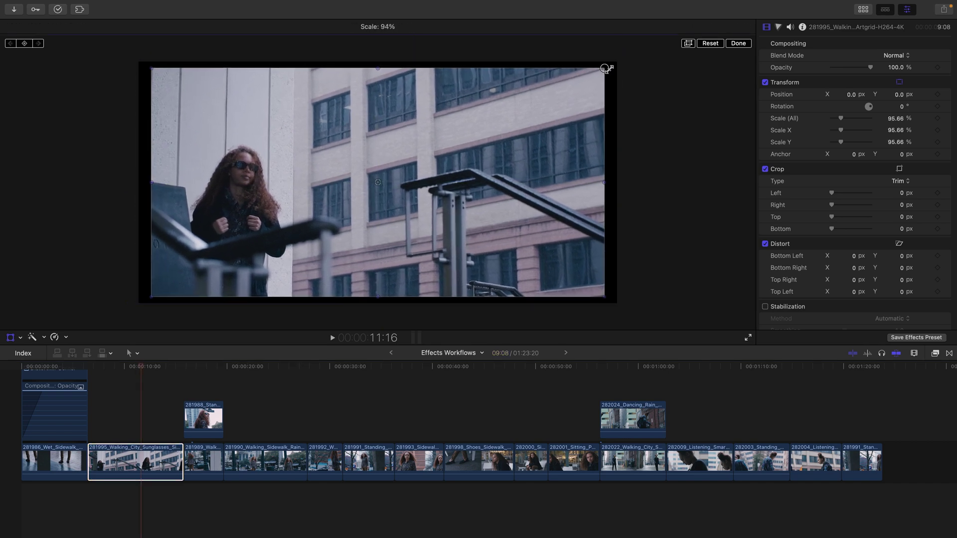
scroll(146, 409, "up", 2)
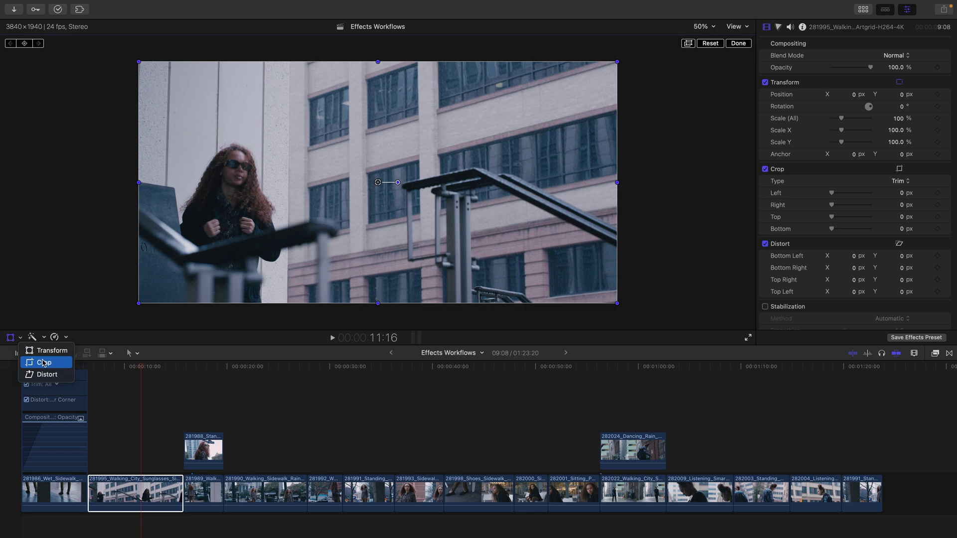
left_click(43, 363)
Move the playhead around the timeline and bring up the first clip's context menu, choosing nothing
left_click(209, 369)
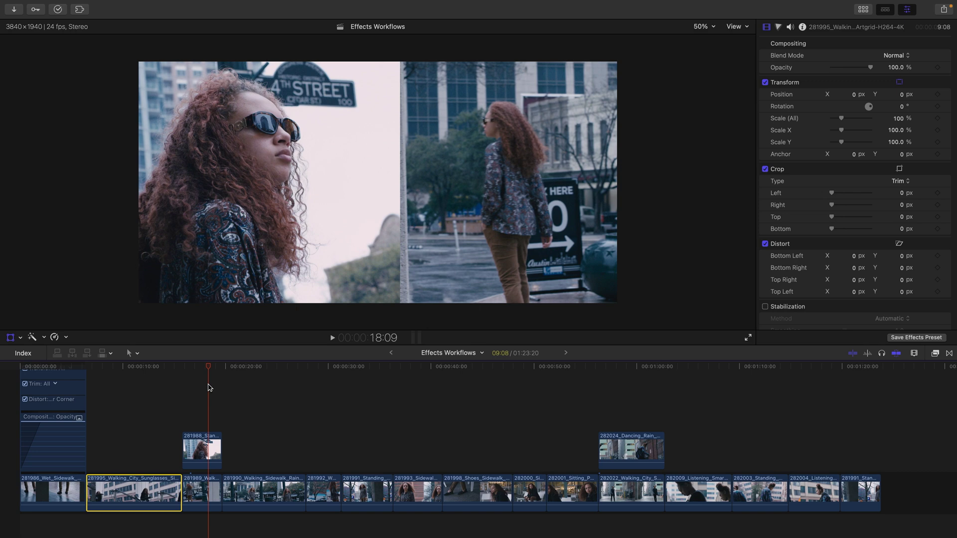
left_click(635, 367)
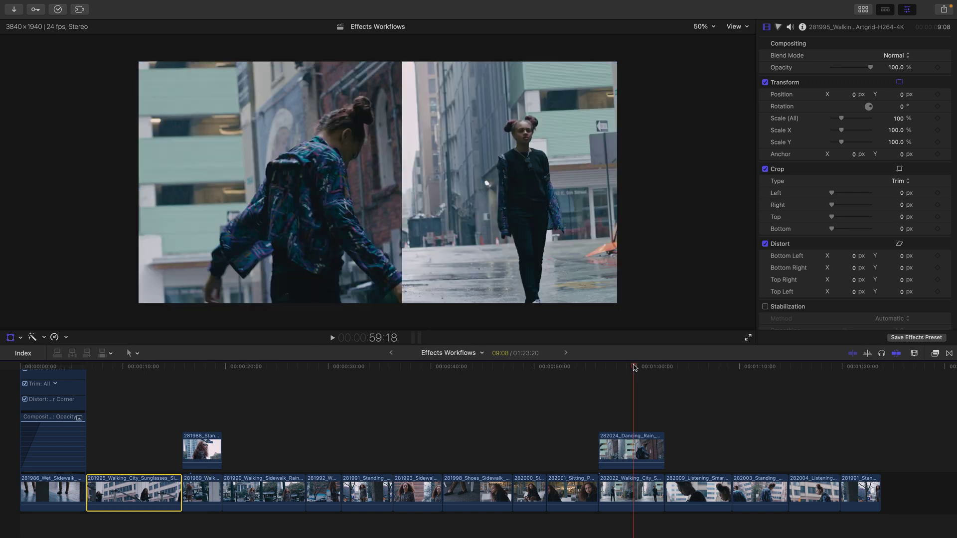
left_click(45, 367)
left_click(22, 367)
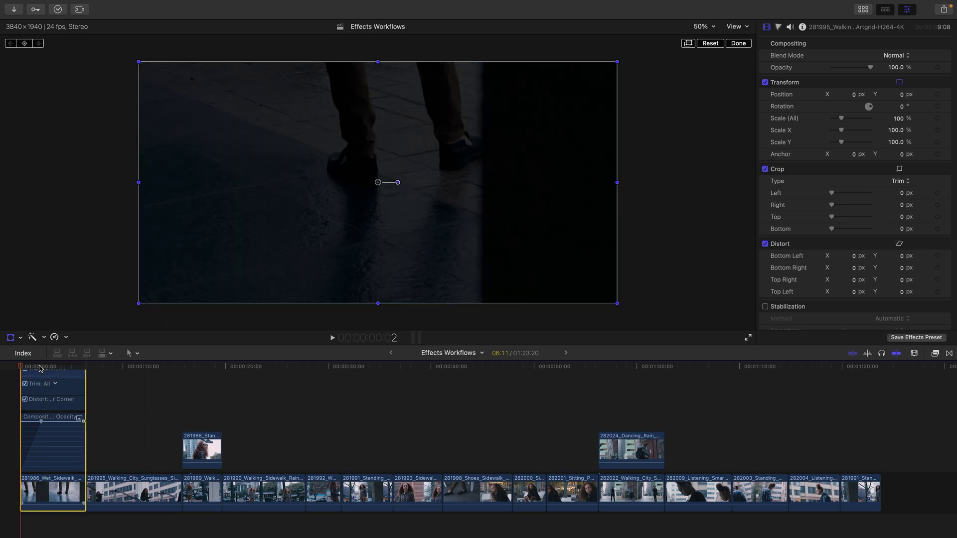
left_click(54, 486)
right_click(55, 486)
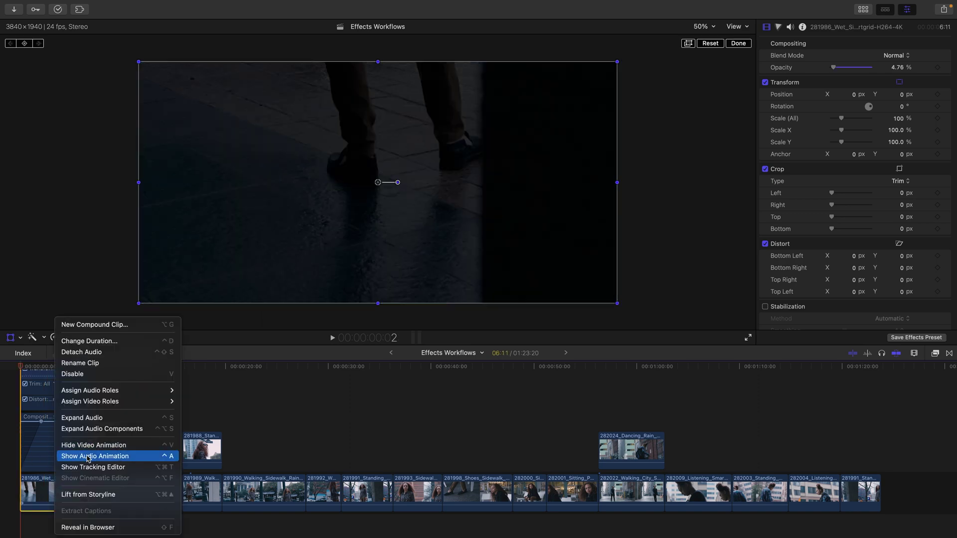
left_click(44, 453)
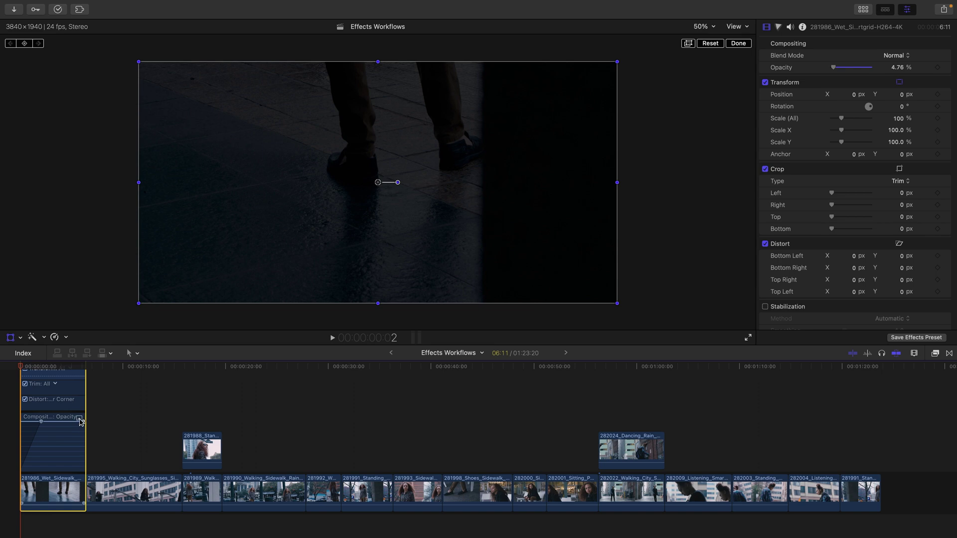
Select the connected clip at 17 seconds and show its Position keyframe options
left_click(203, 415)
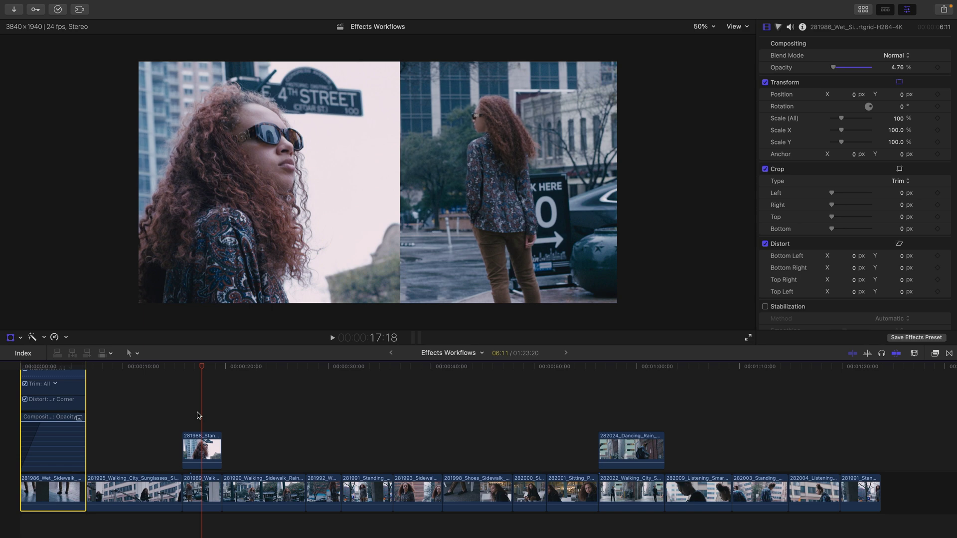
left_click(202, 449)
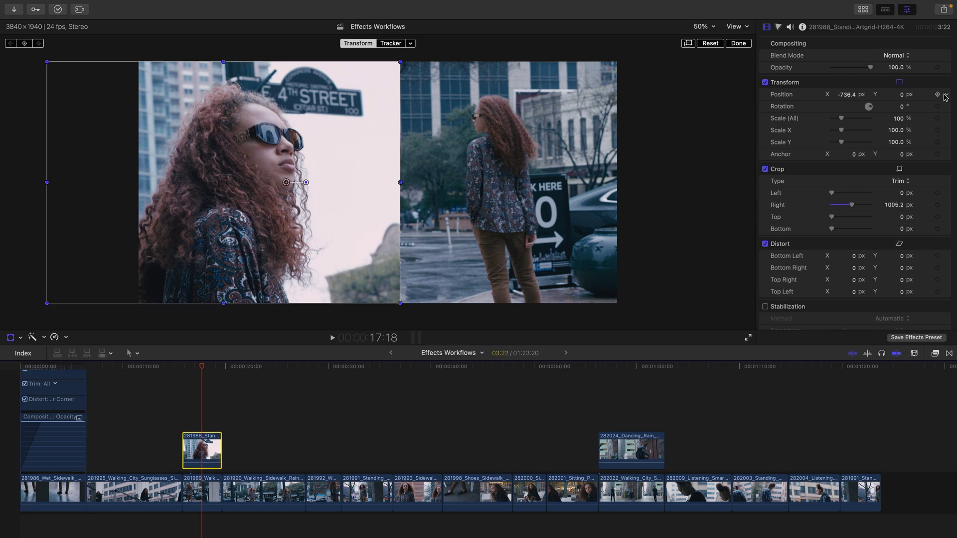
left_click(947, 97)
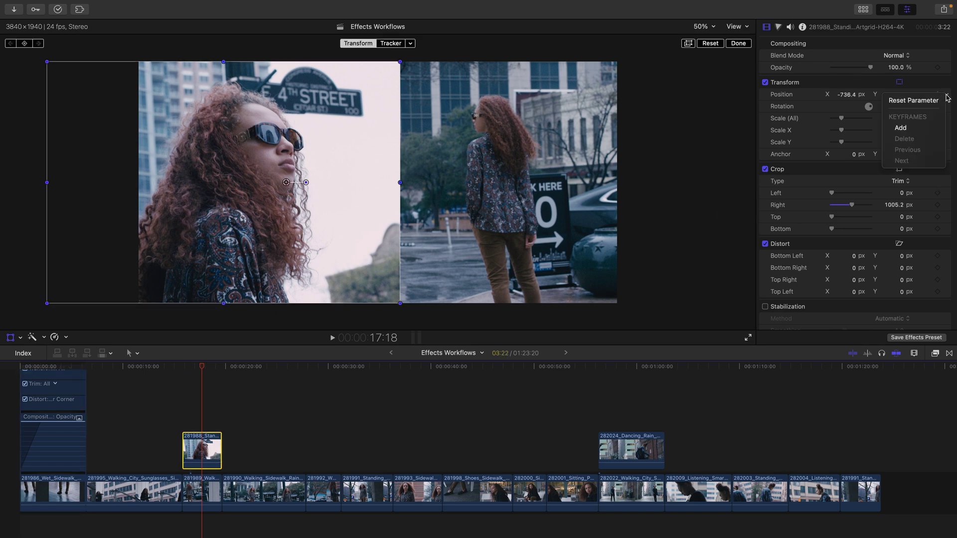